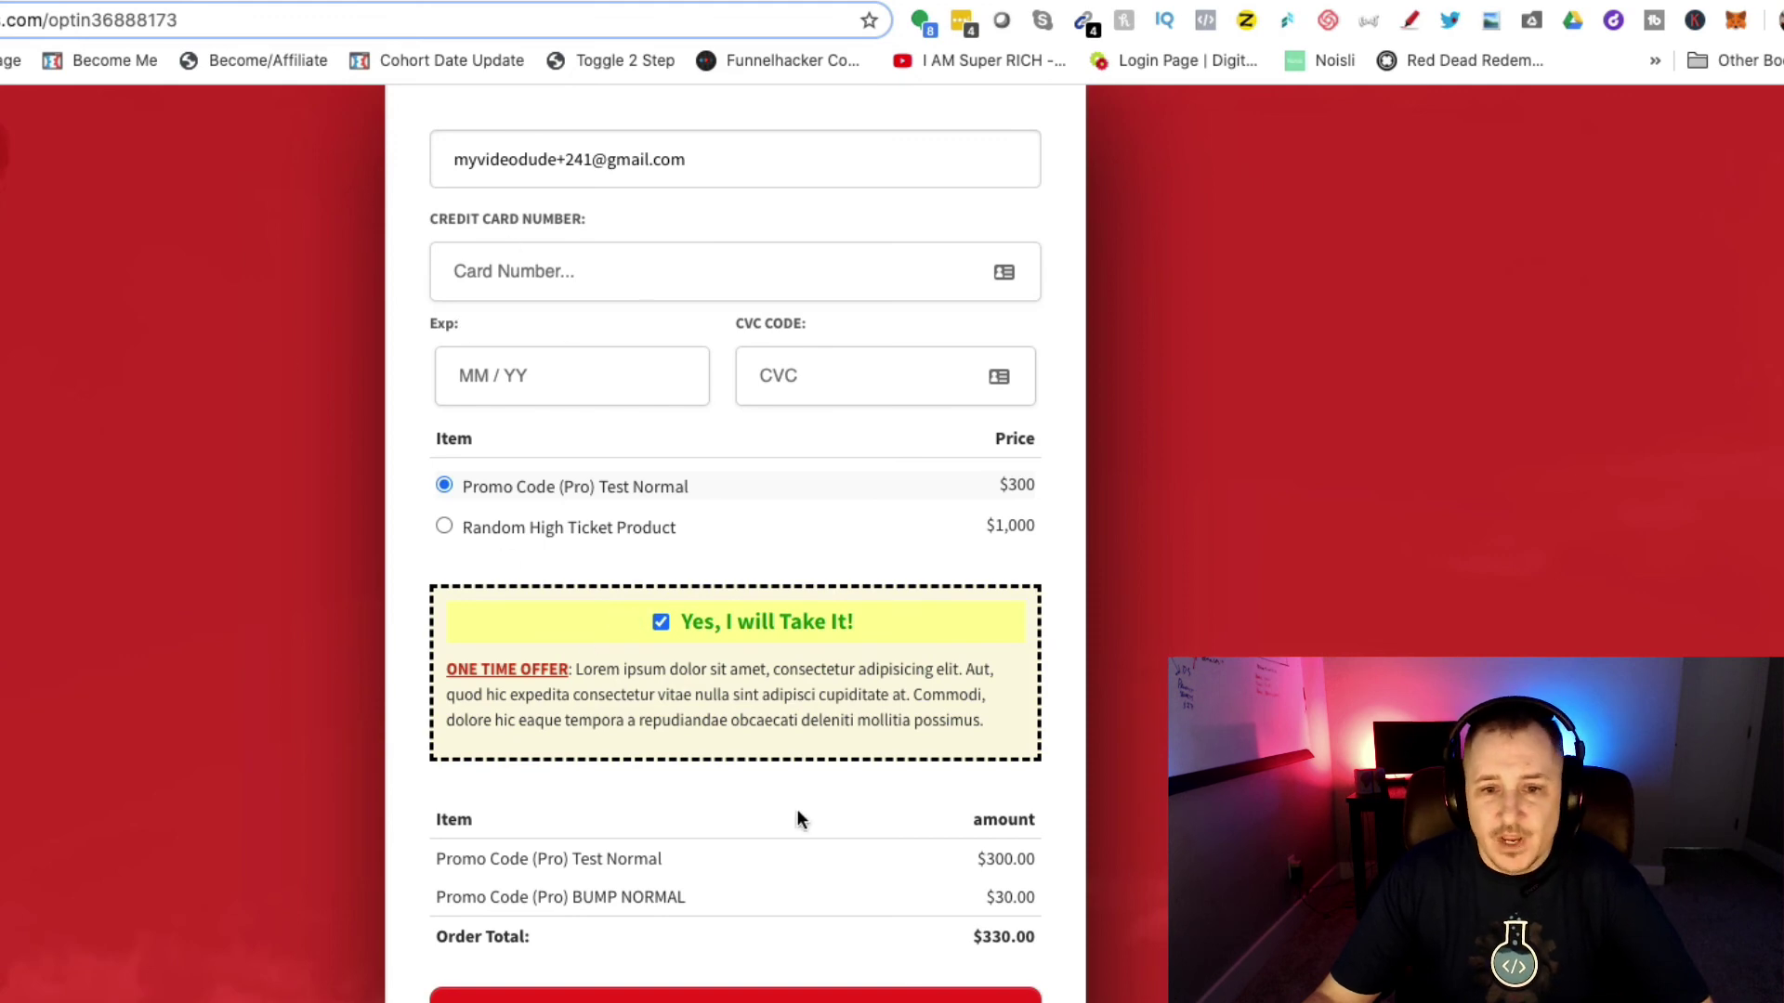
- Select Random High Ticket Product as the order item, briefly trying the Test Normal item
click(443, 528)
click(440, 486)
click(444, 525)
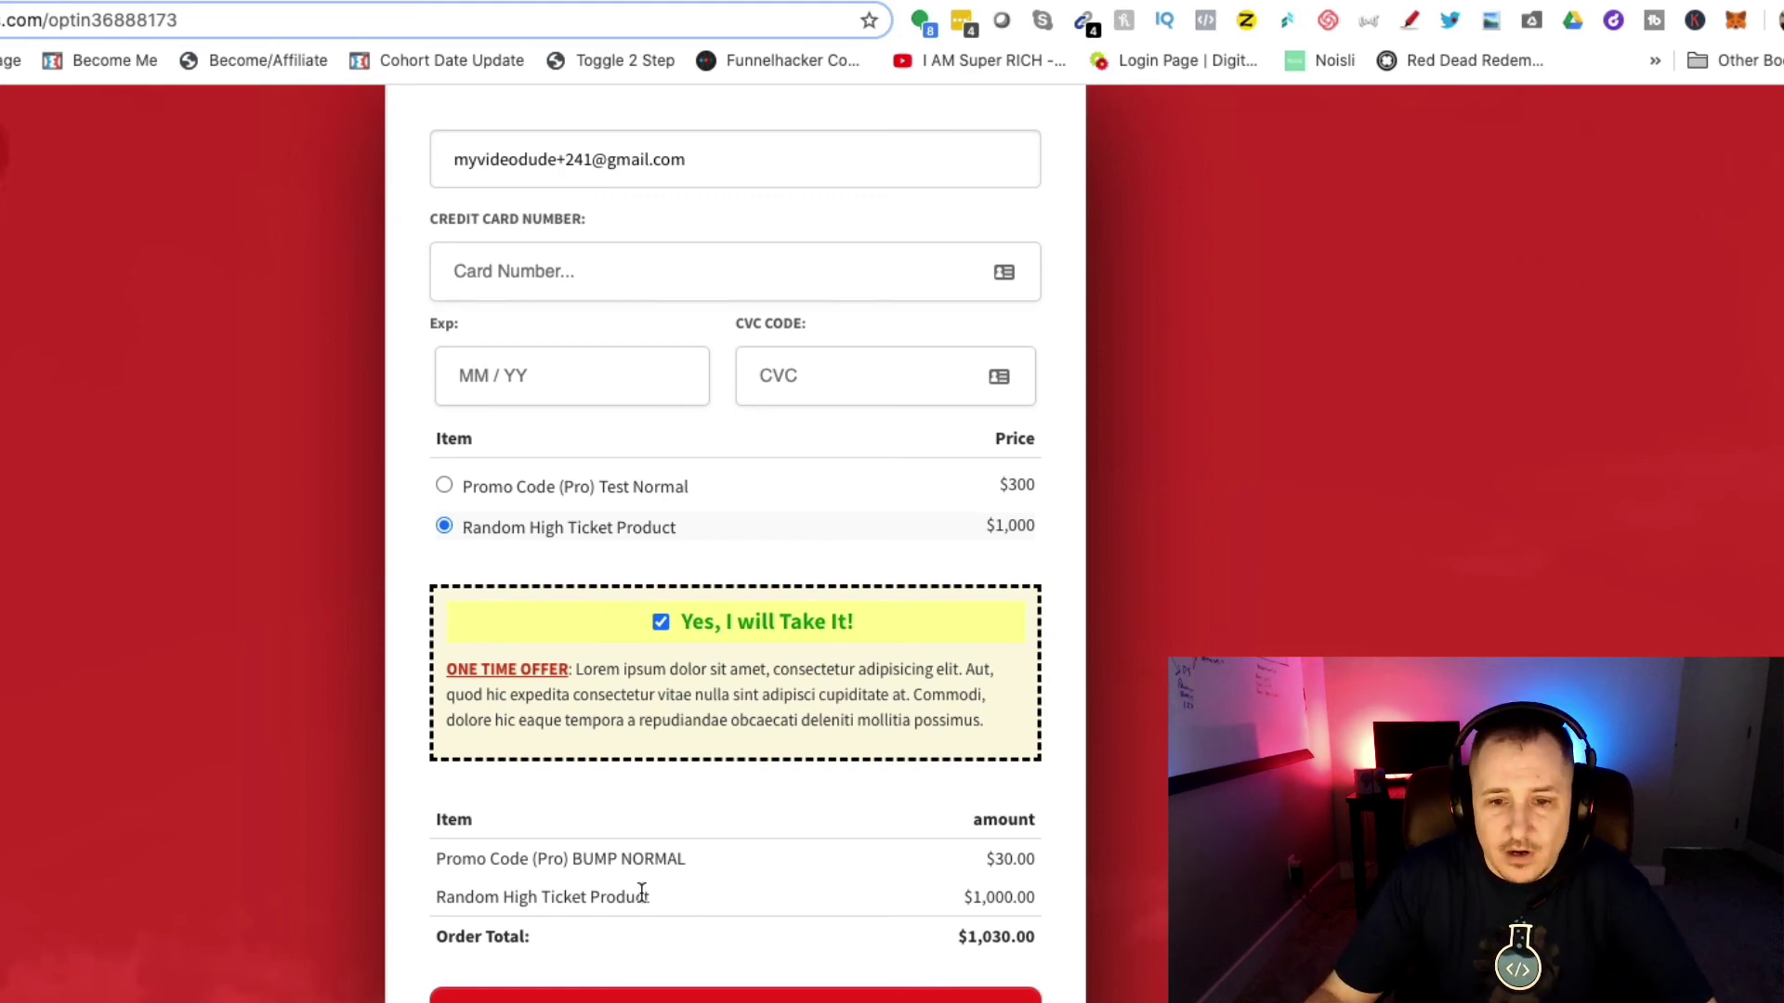
- Toggle the $30 'Yes, I will Take It!' bump several times, leaving it unchecked for $1,000.00
click(660, 625)
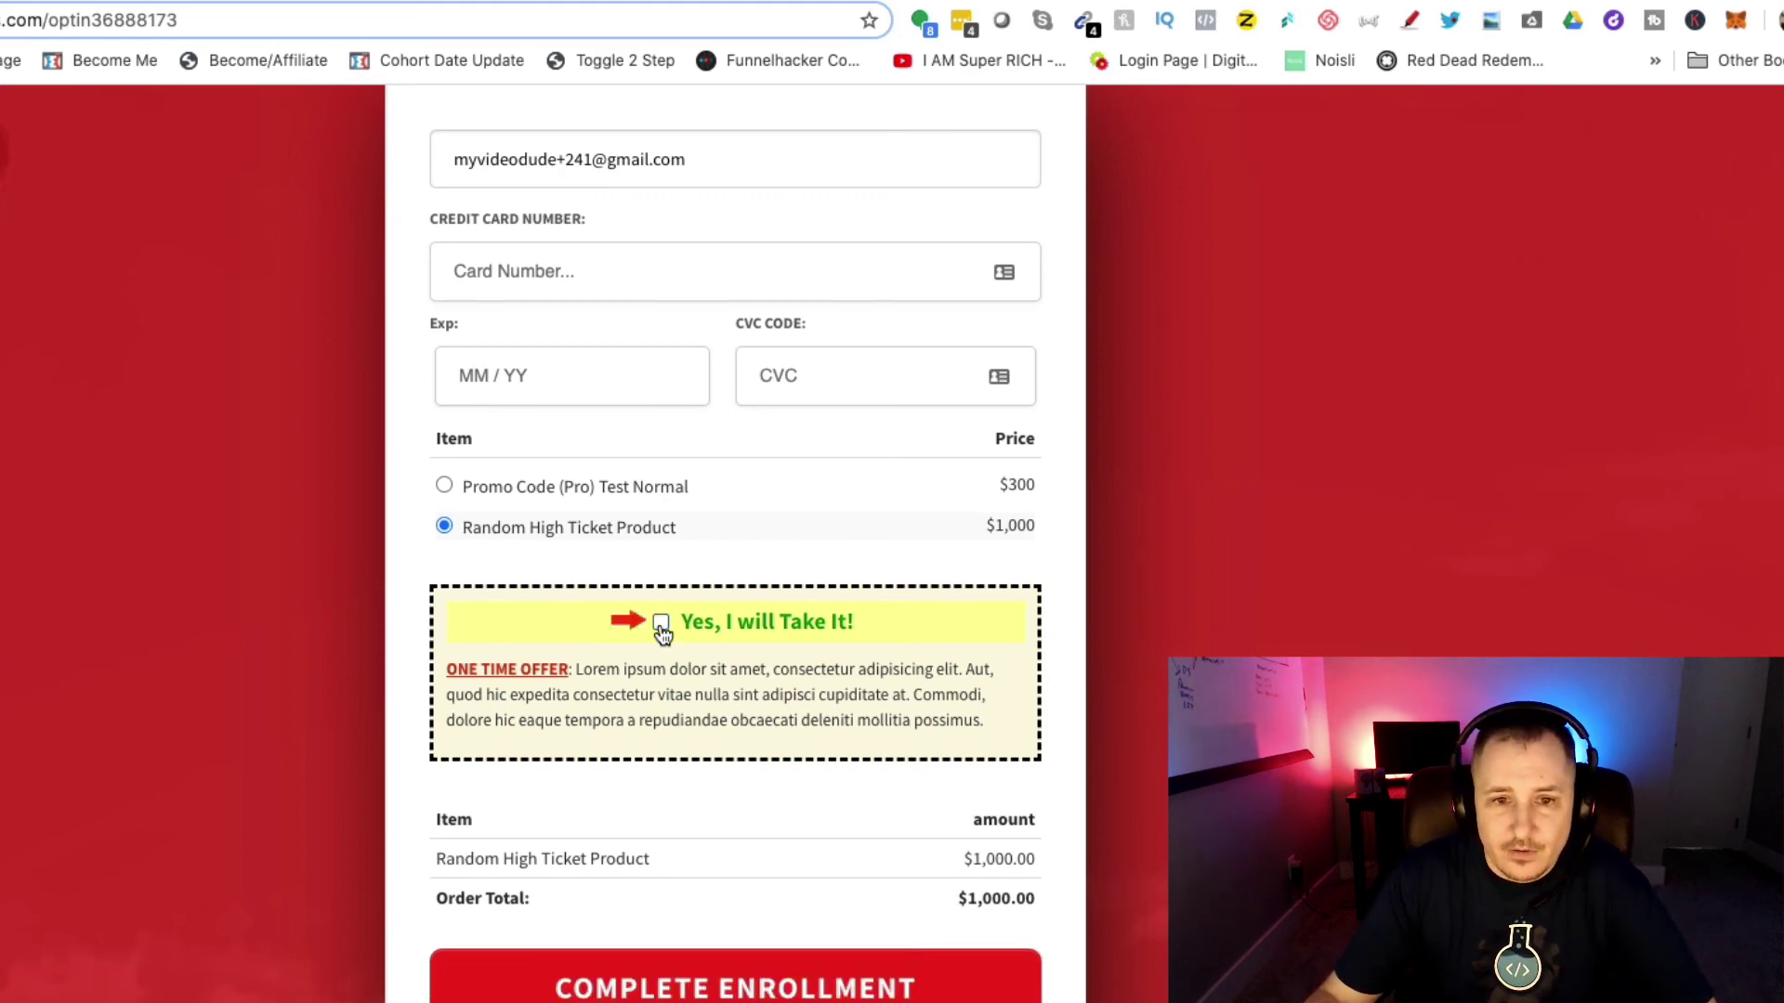
click(662, 623)
click(662, 622)
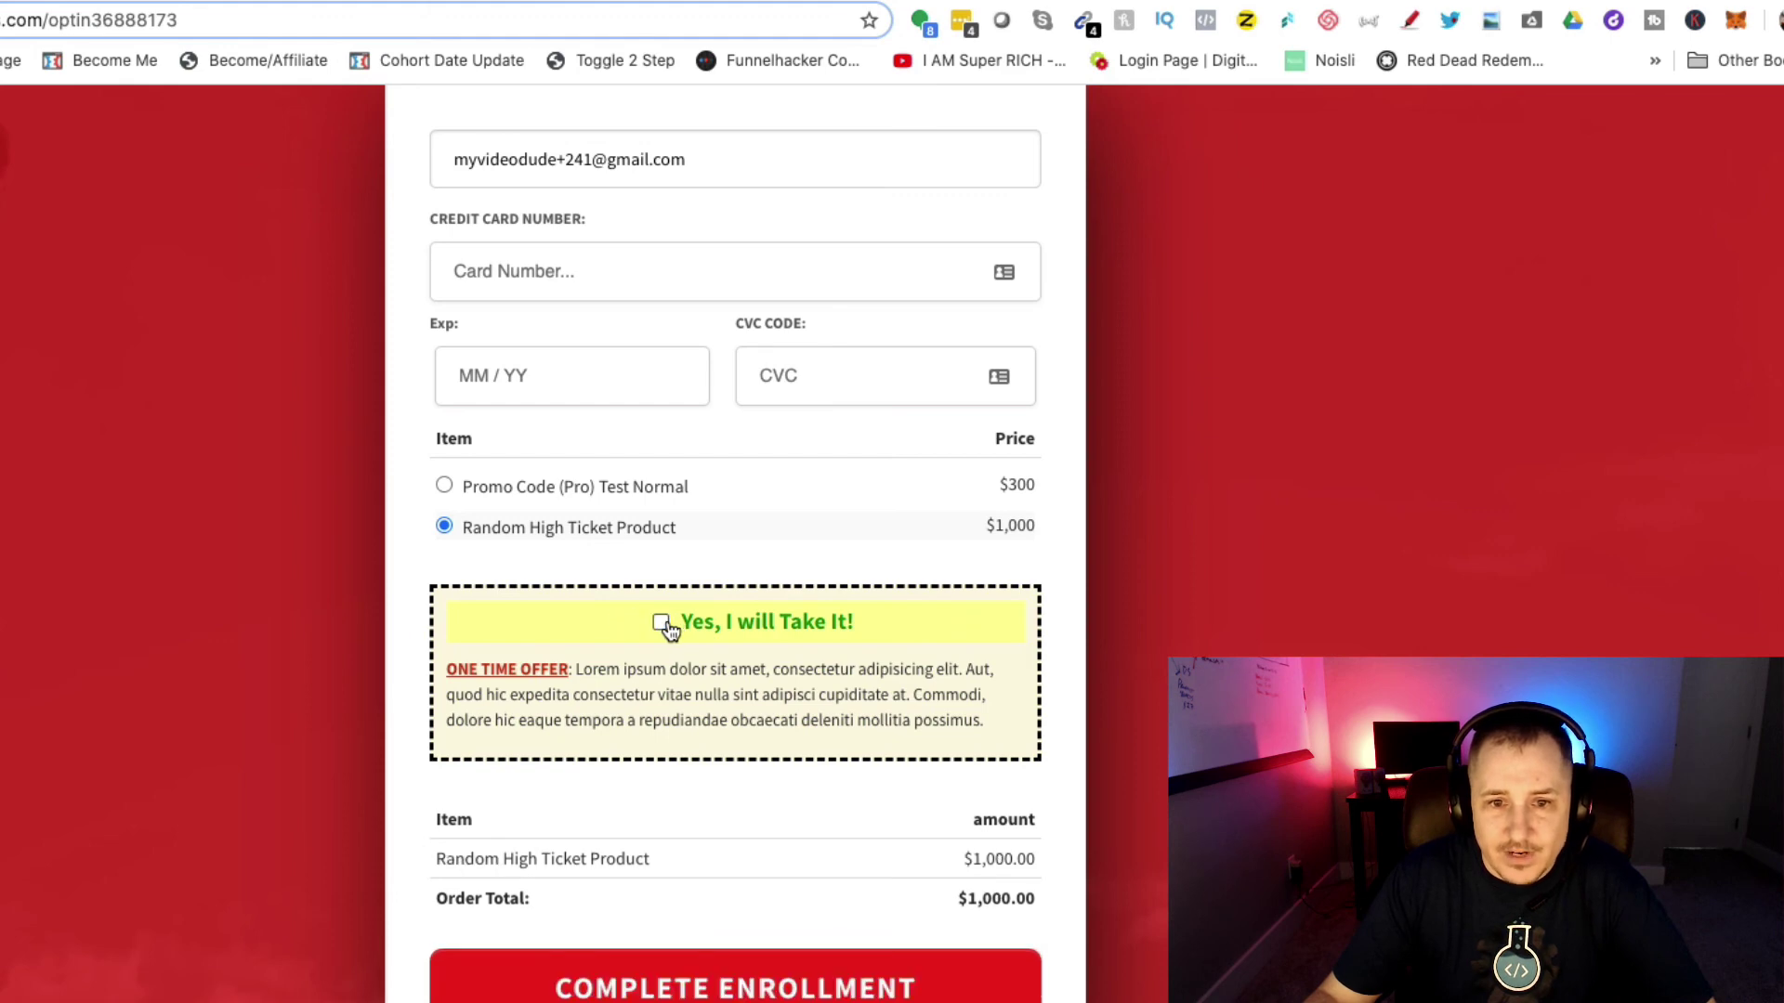
click(661, 622)
click(663, 625)
click(664, 624)
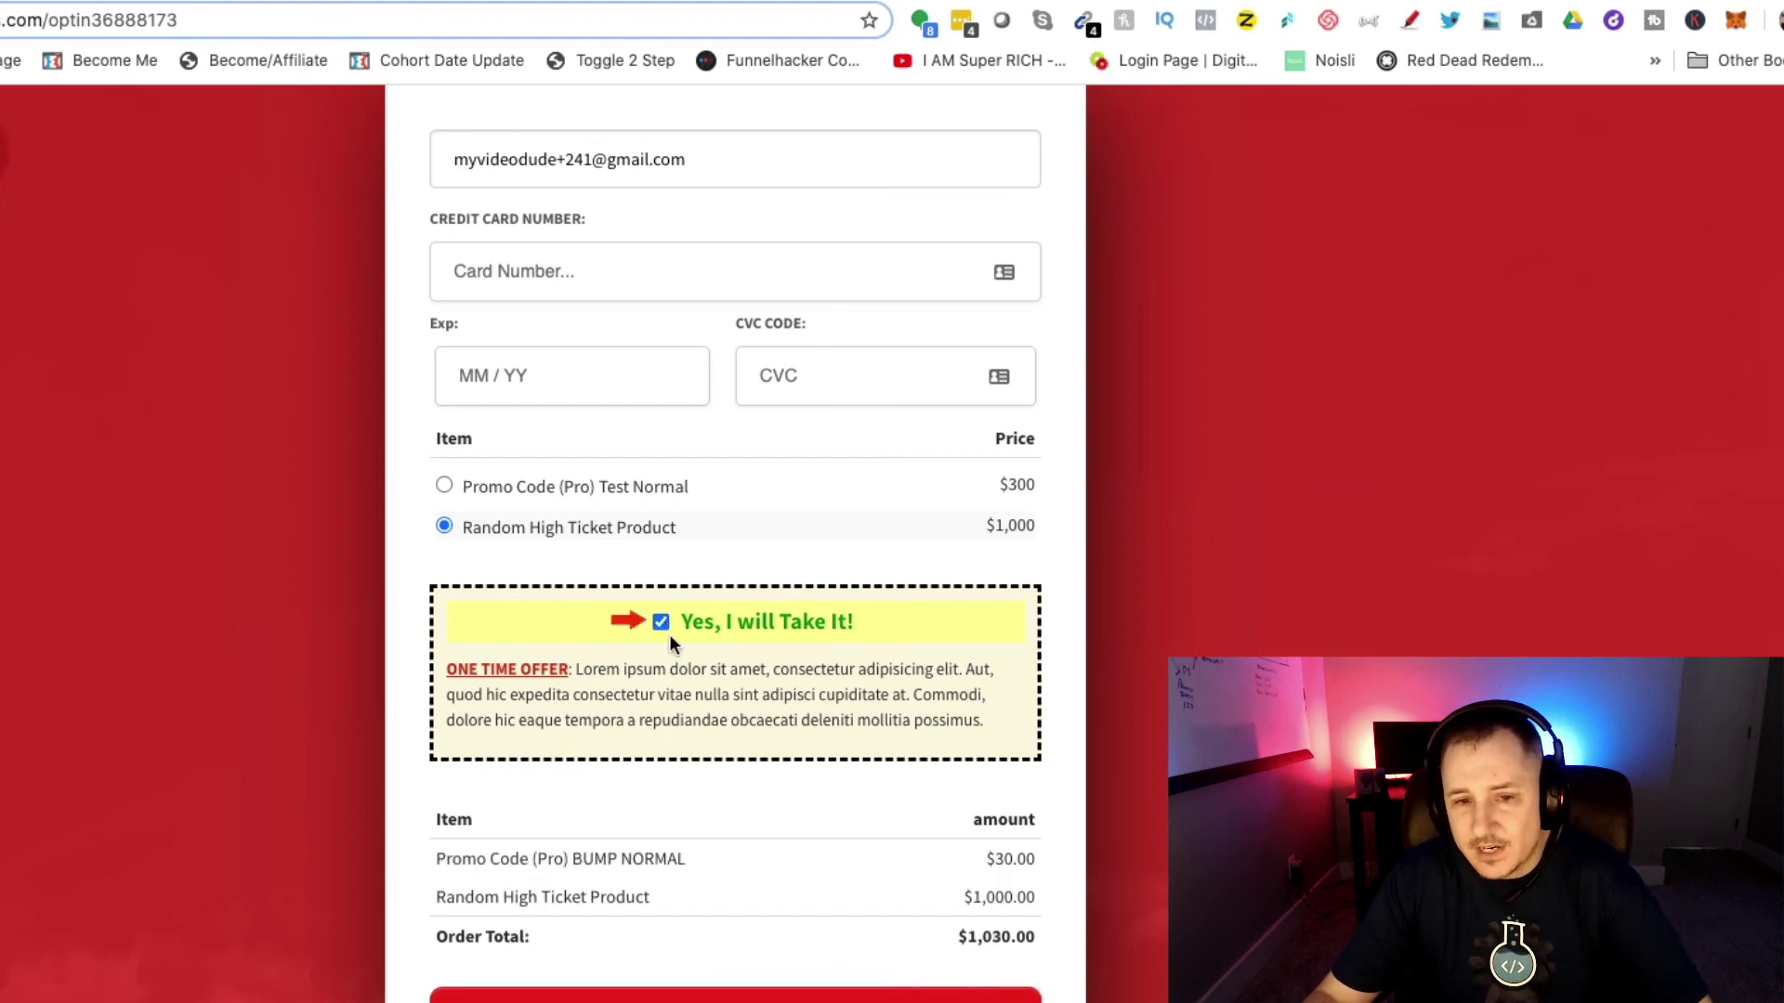
click(662, 624)
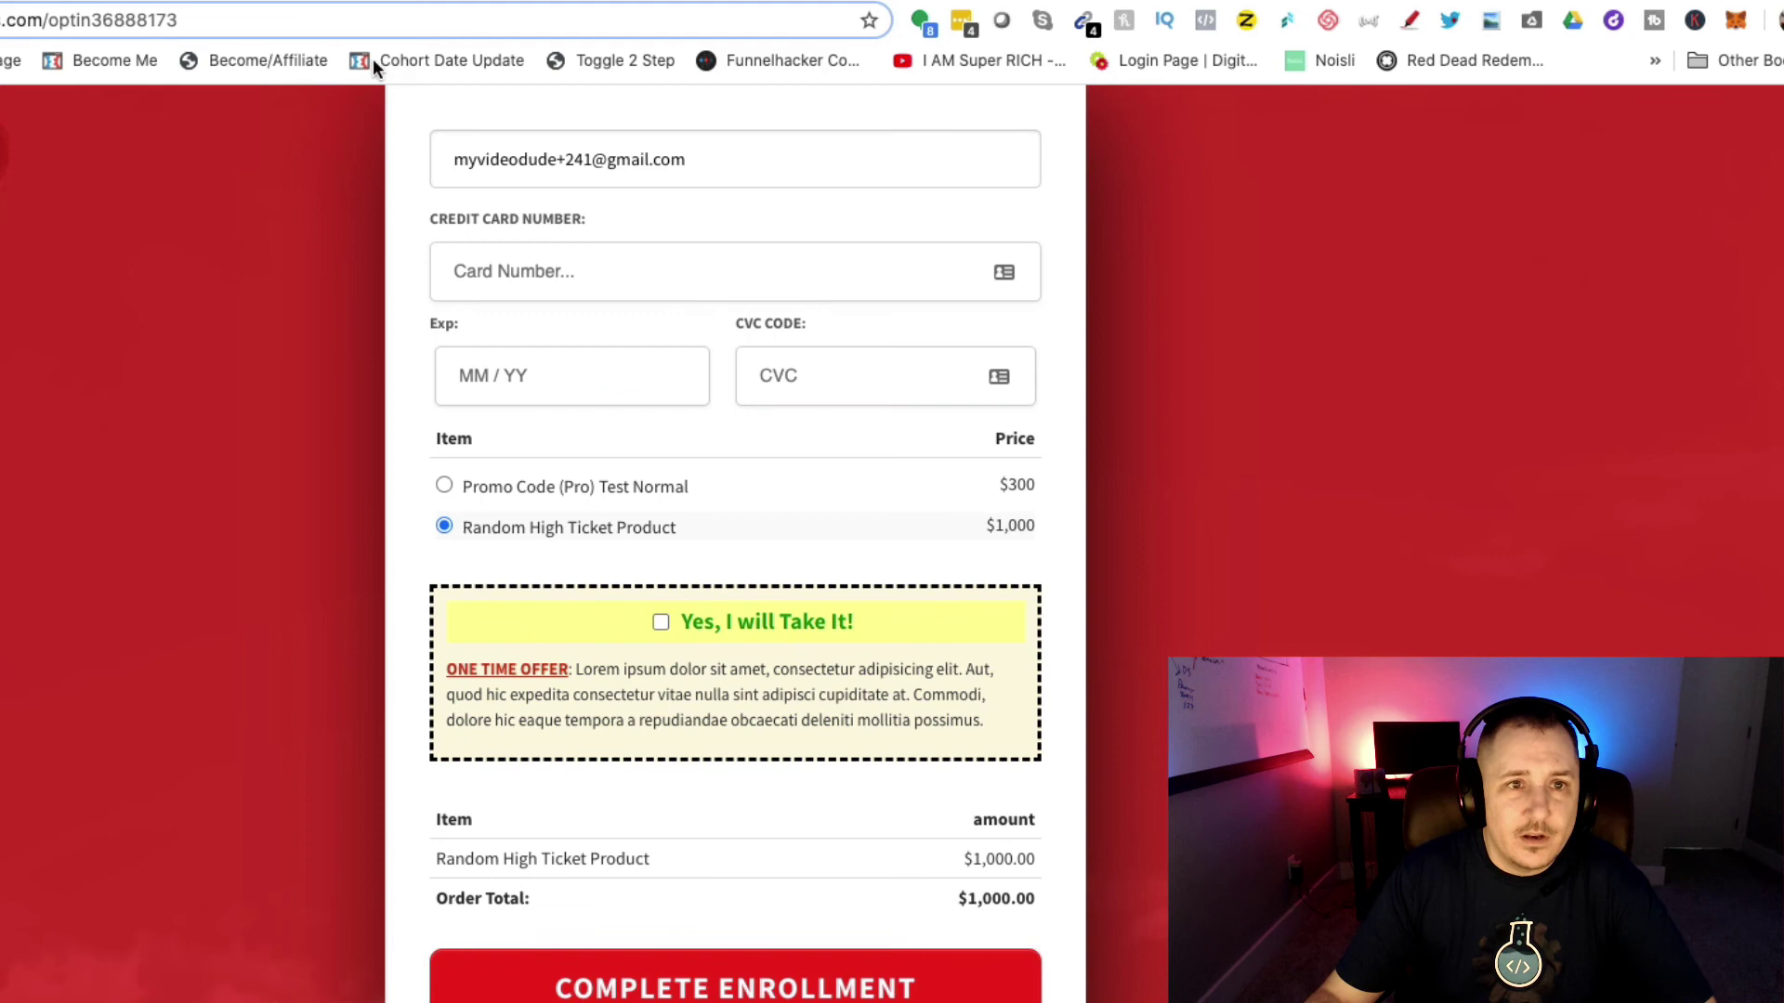
- Append ?pcon=1 to the order page URL and reload to reveal the promo code field
click(327, 17)
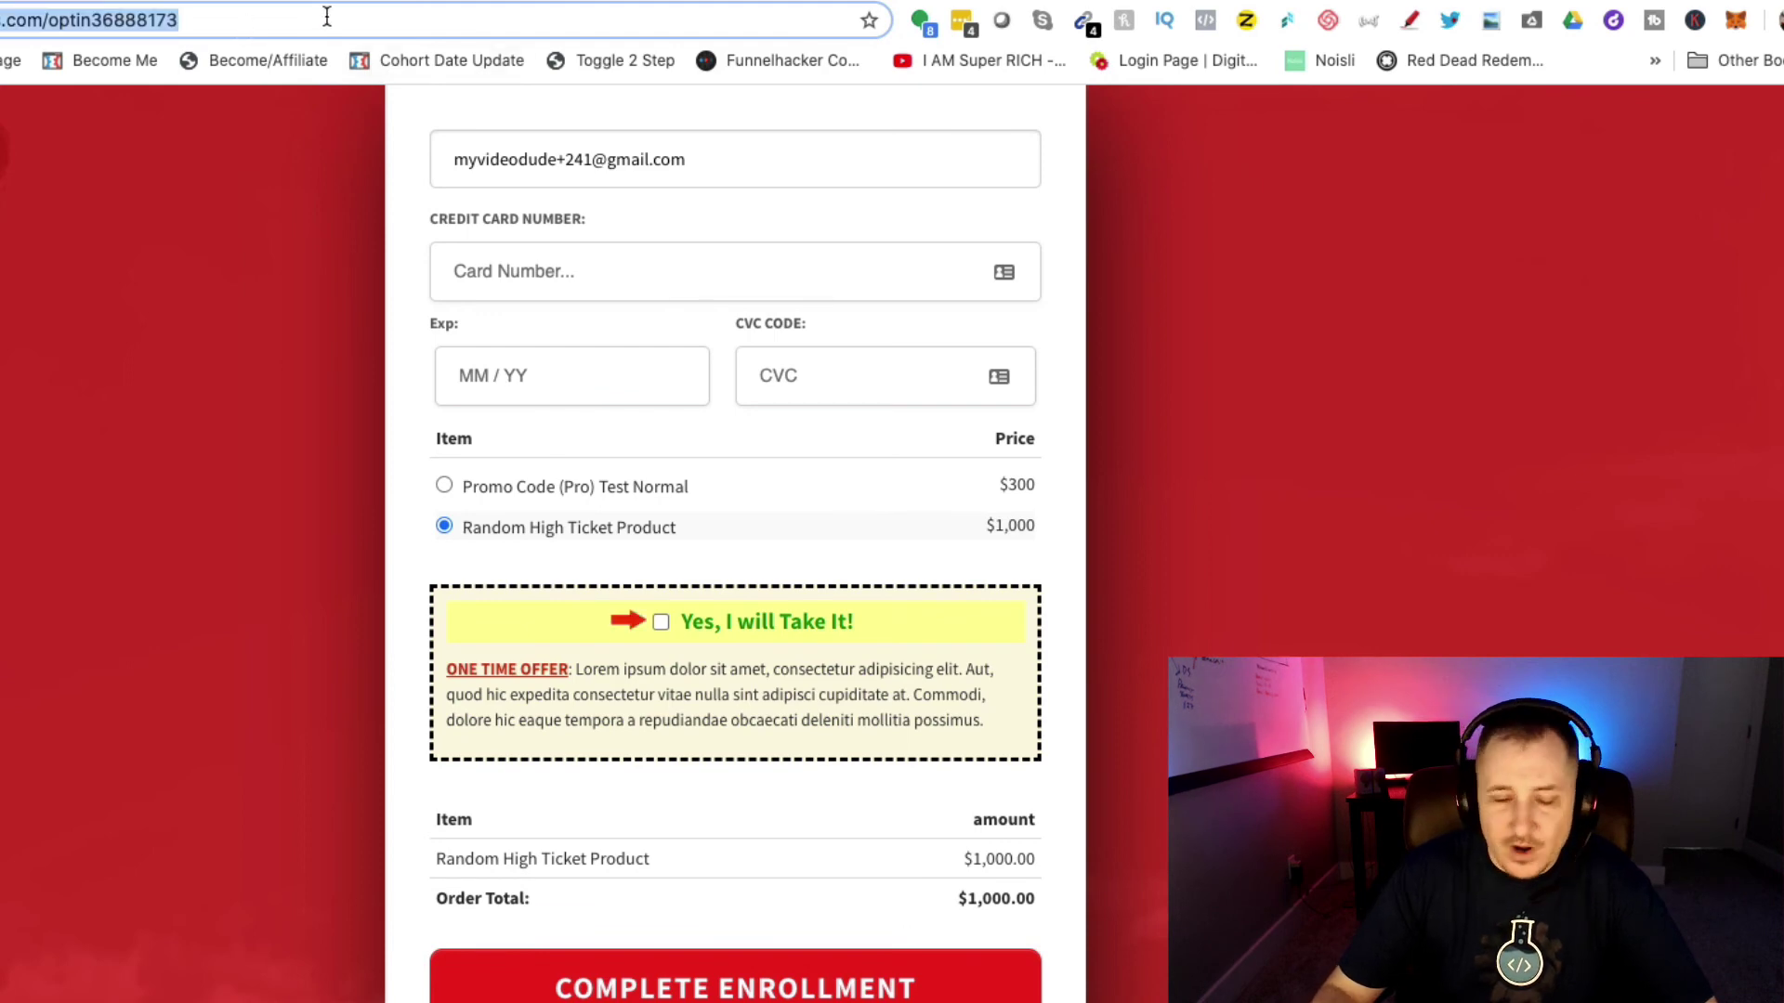
click(327, 16)
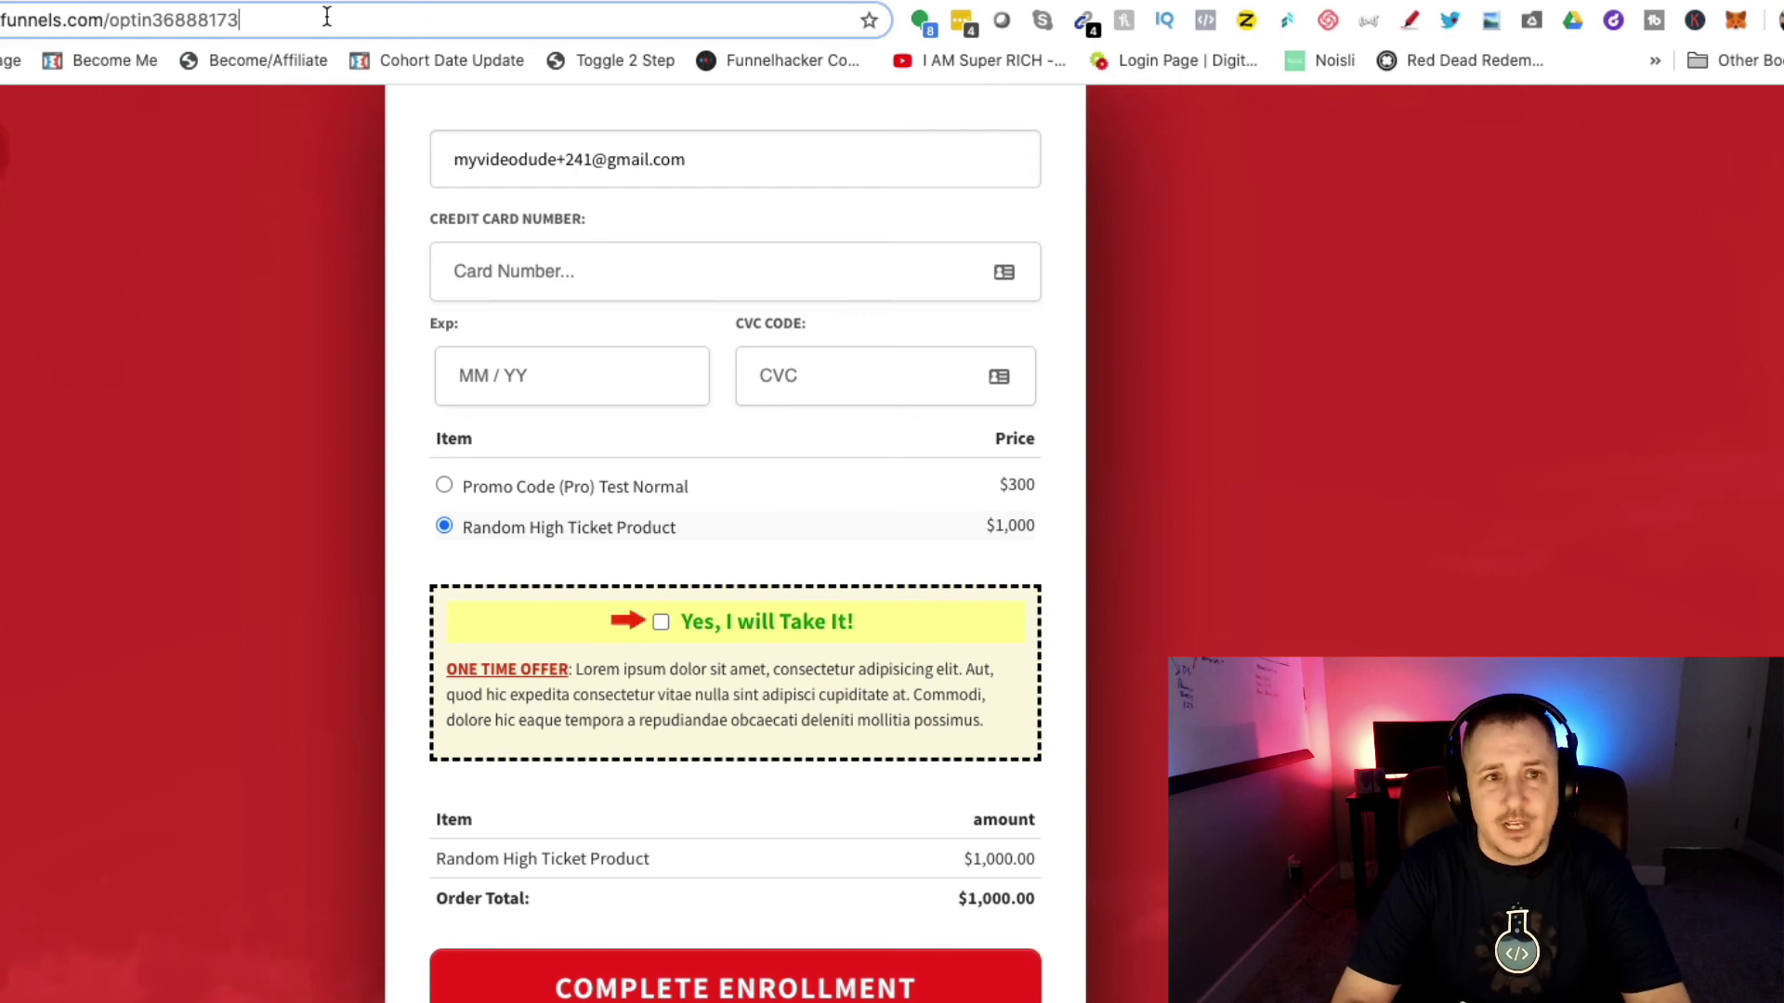
text(?pcon=1)
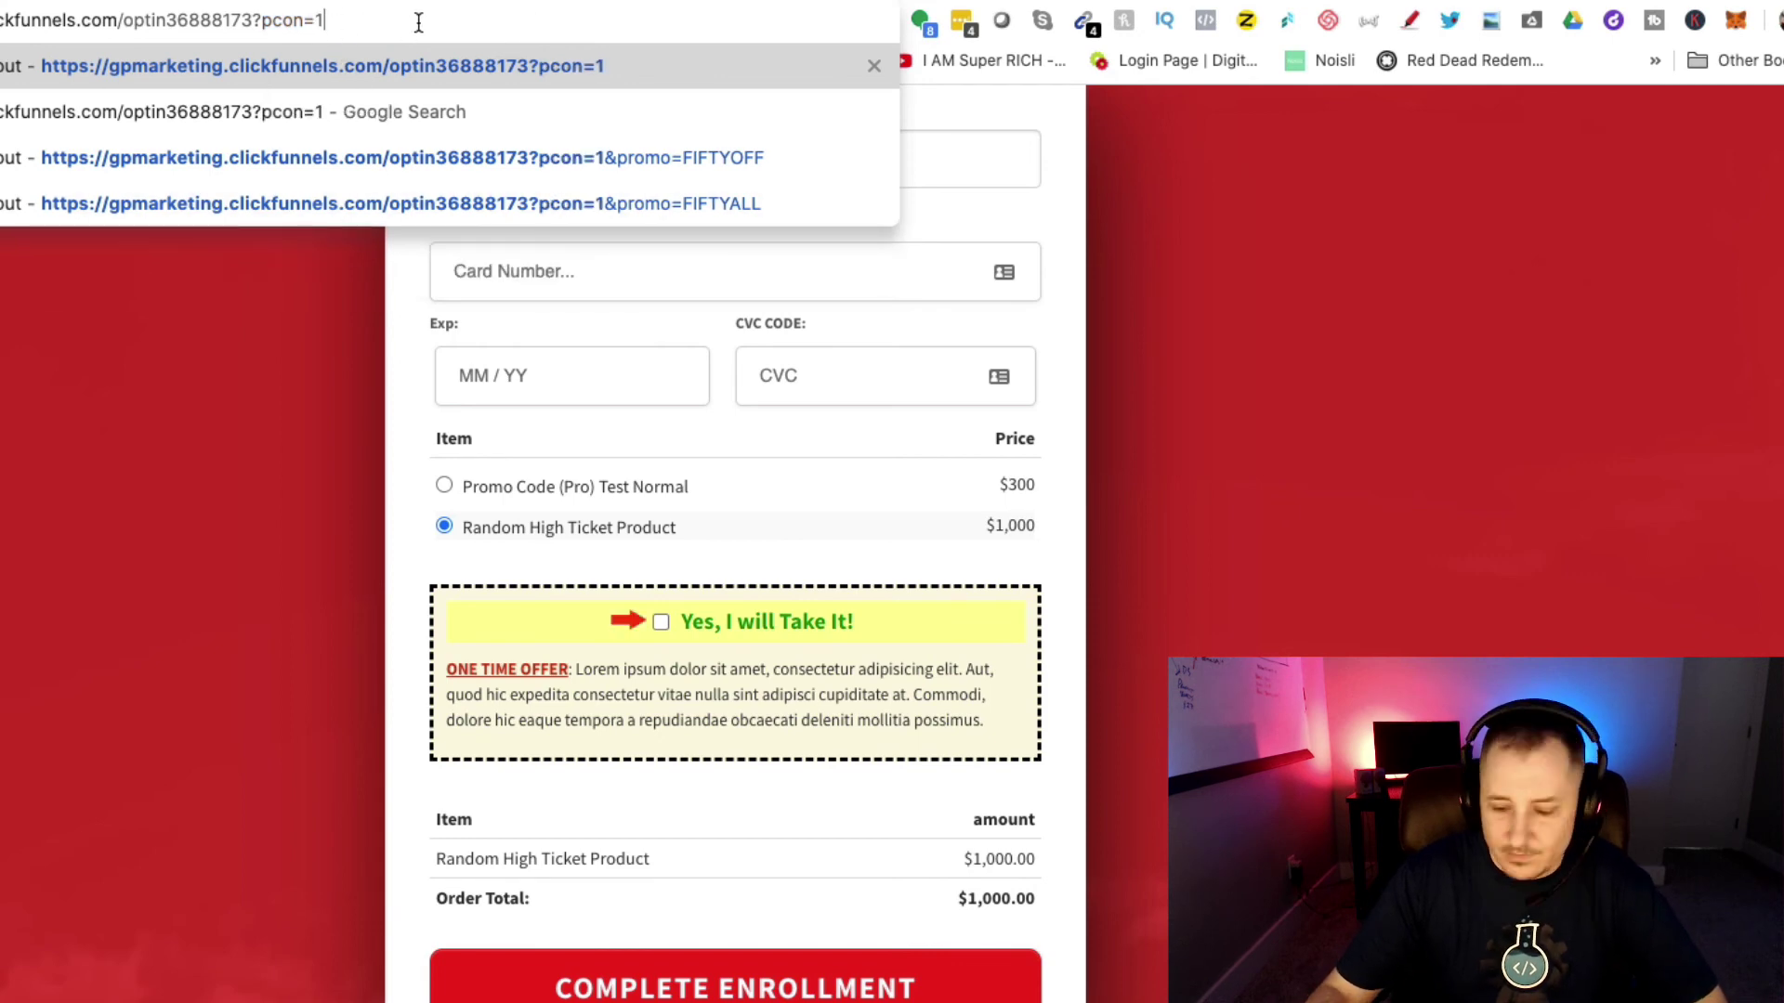
key(Return)
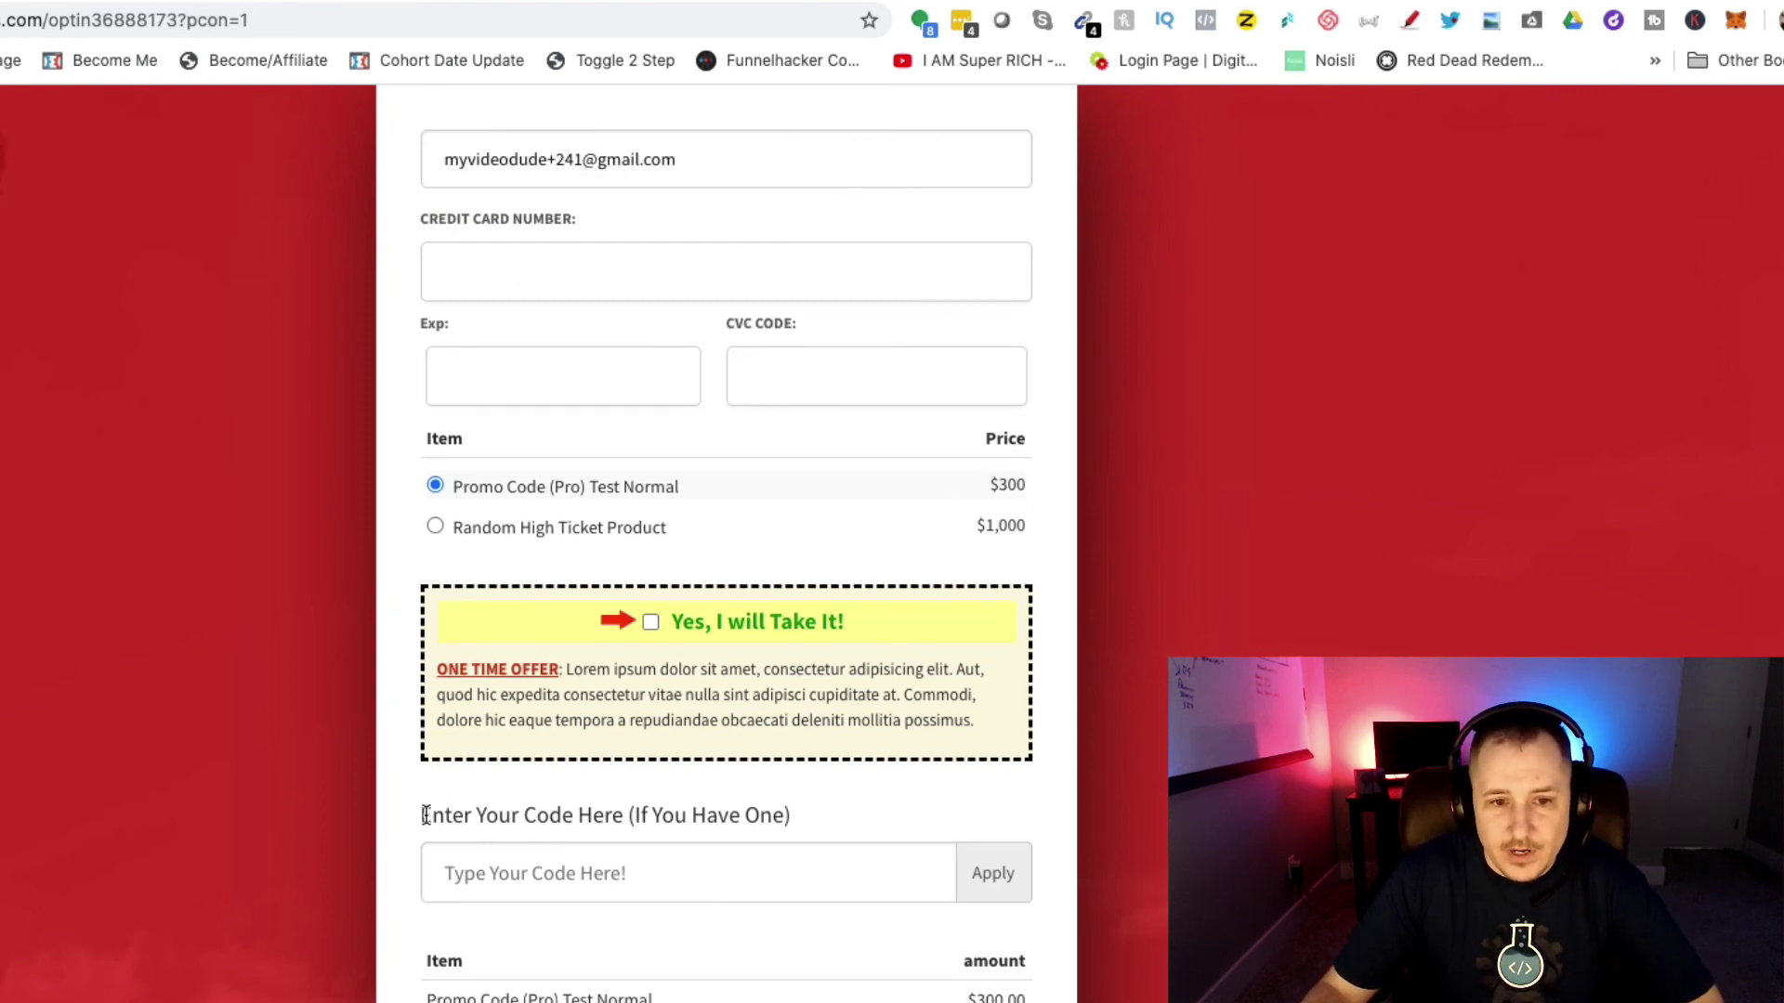
drag(424, 815, 808, 812)
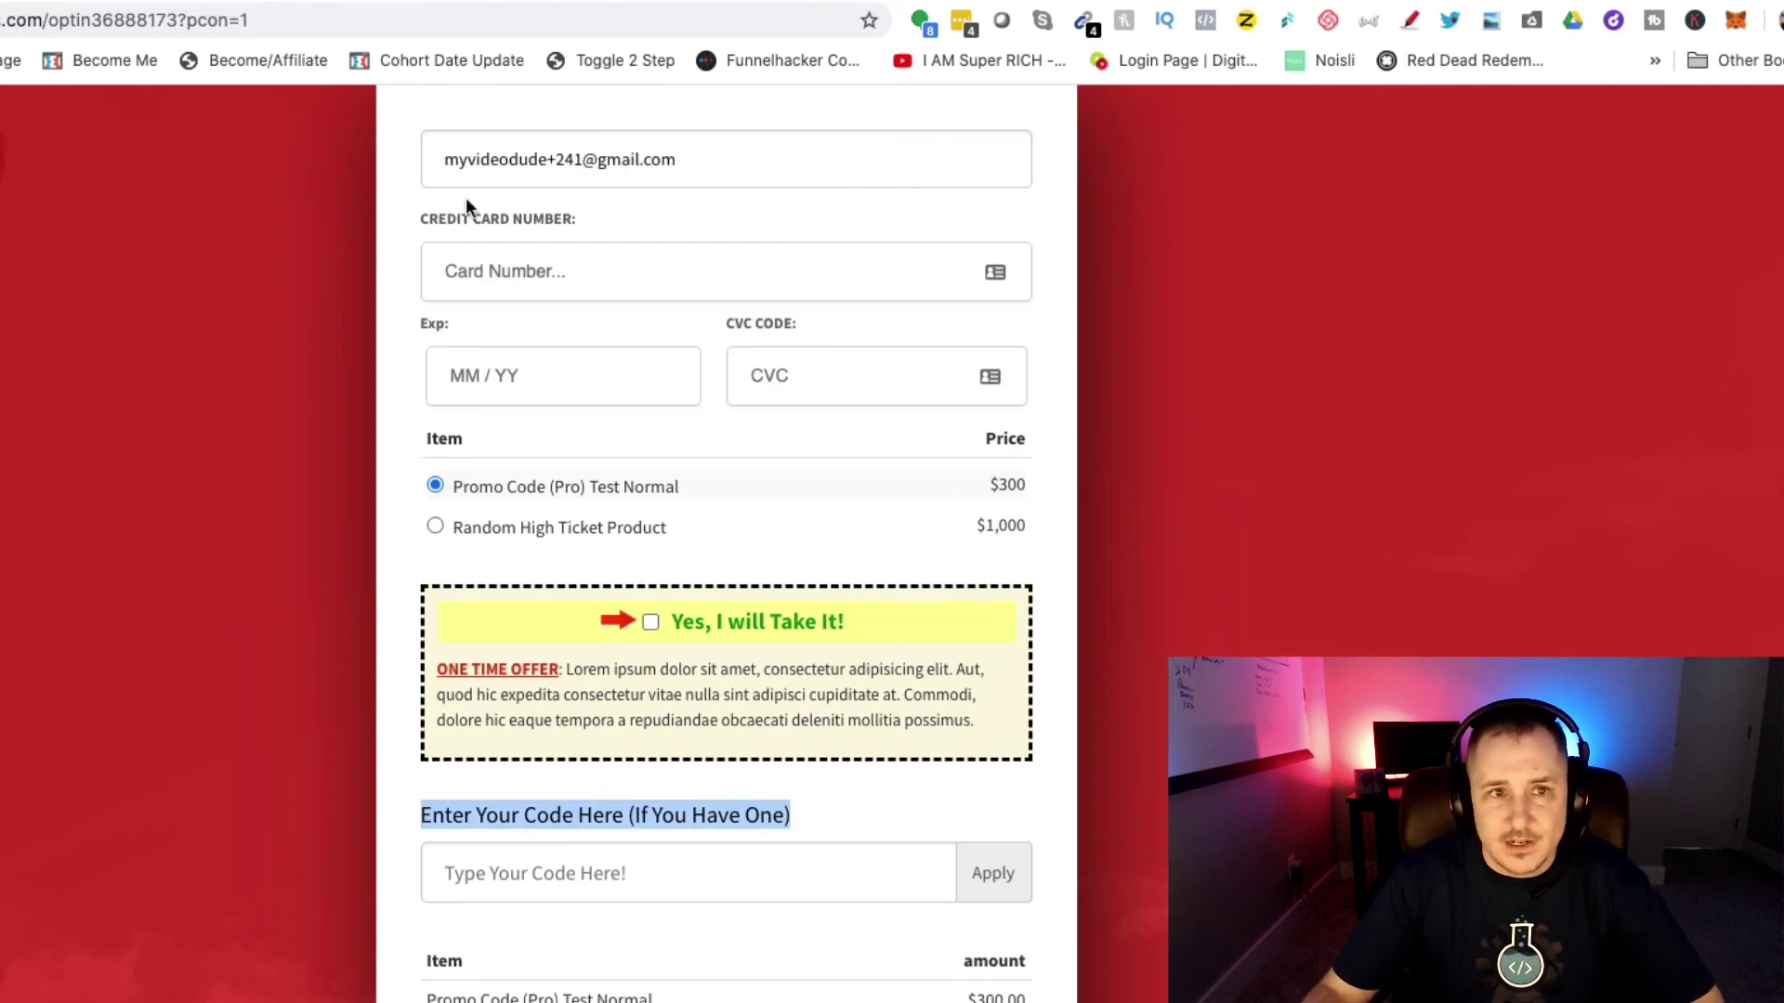
drag(265, 19, 185, 17)
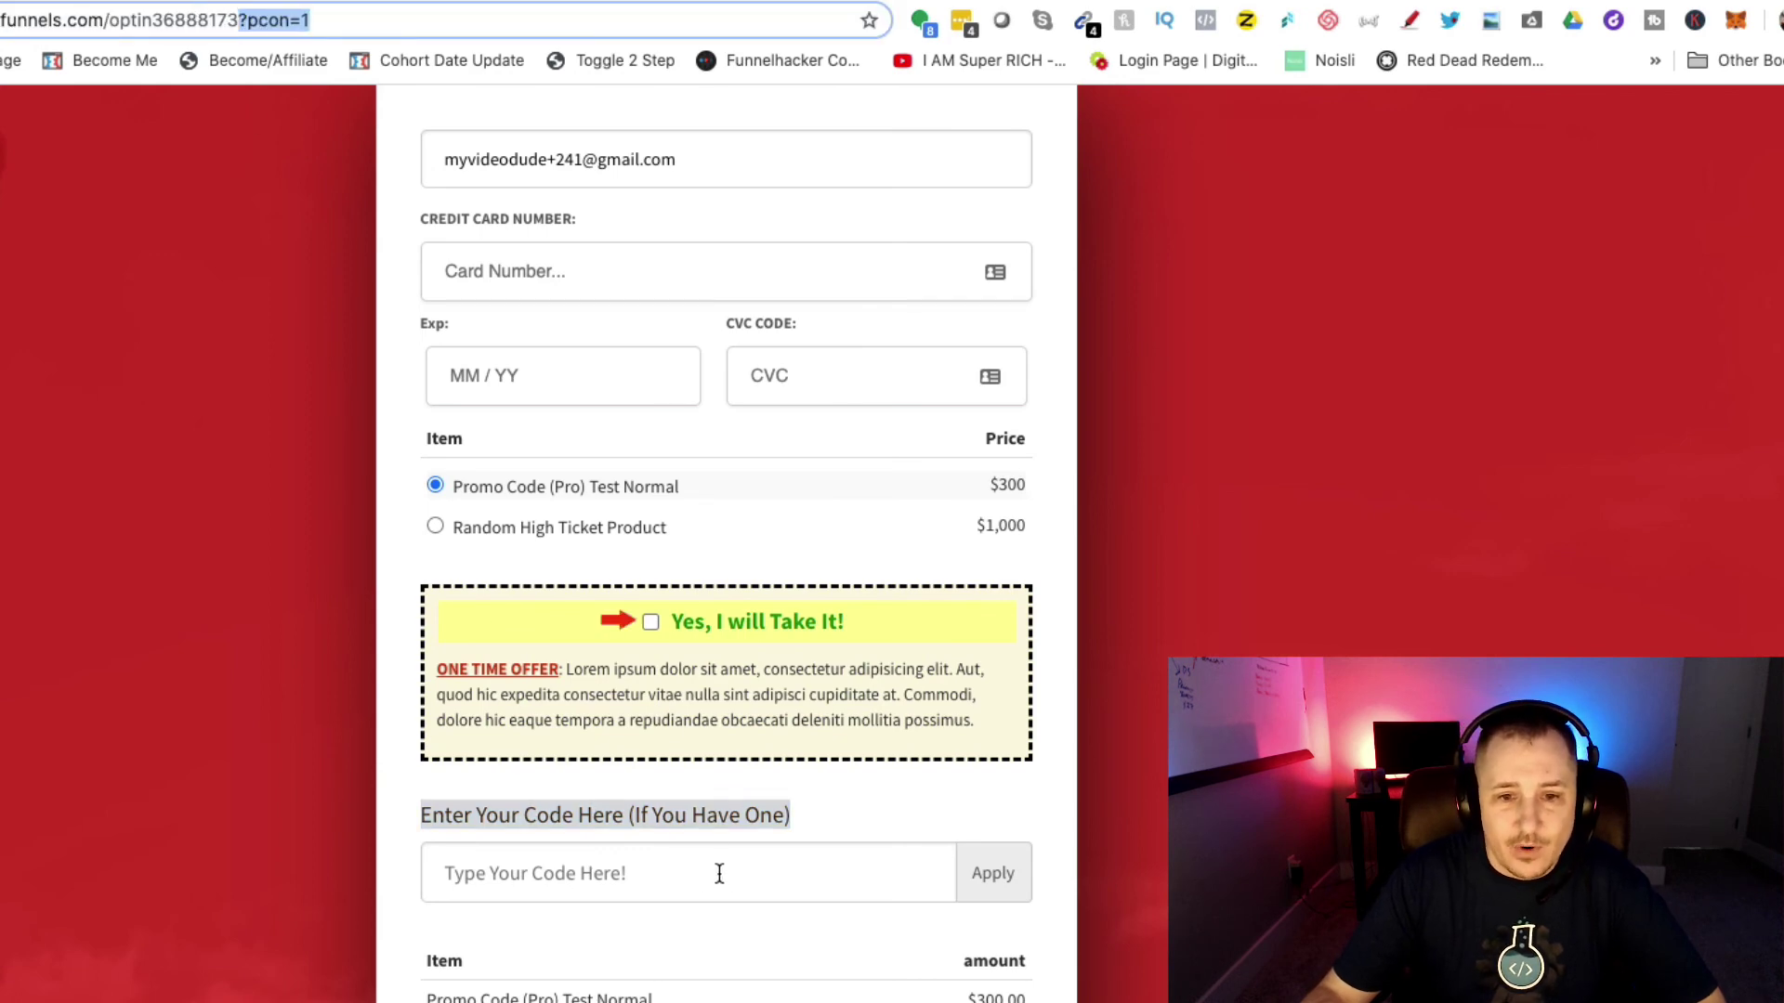
click(671, 860)
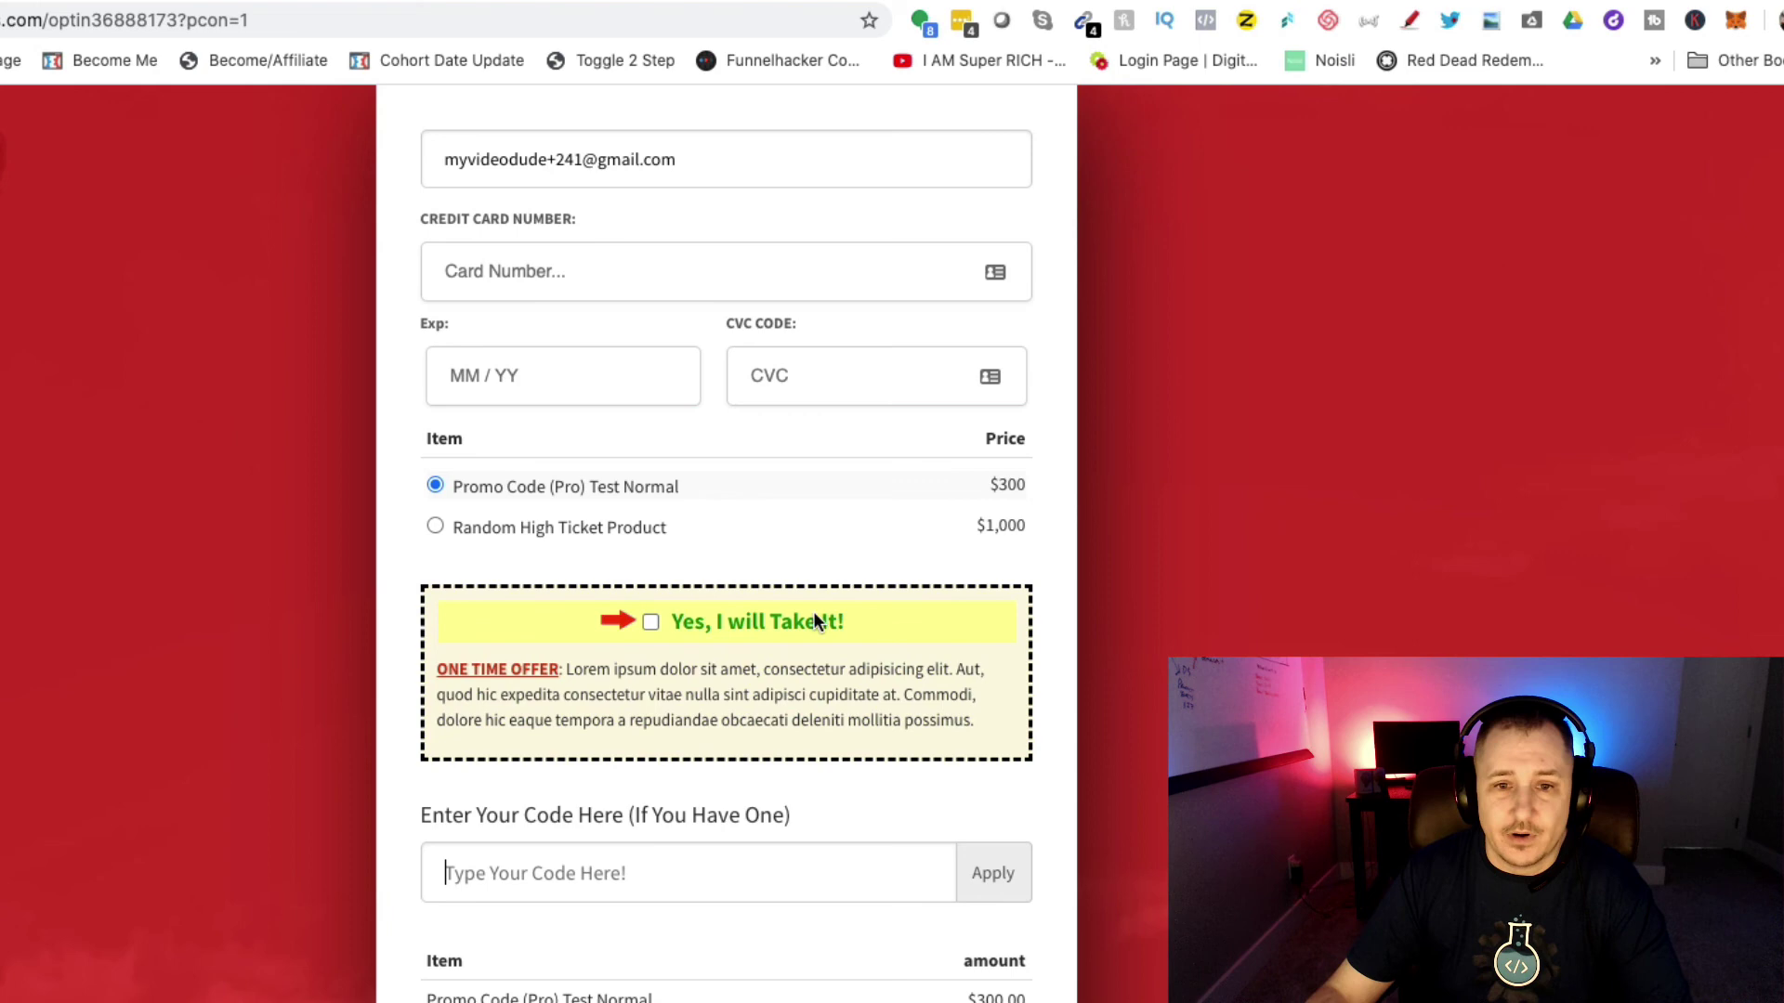
click(650, 623)
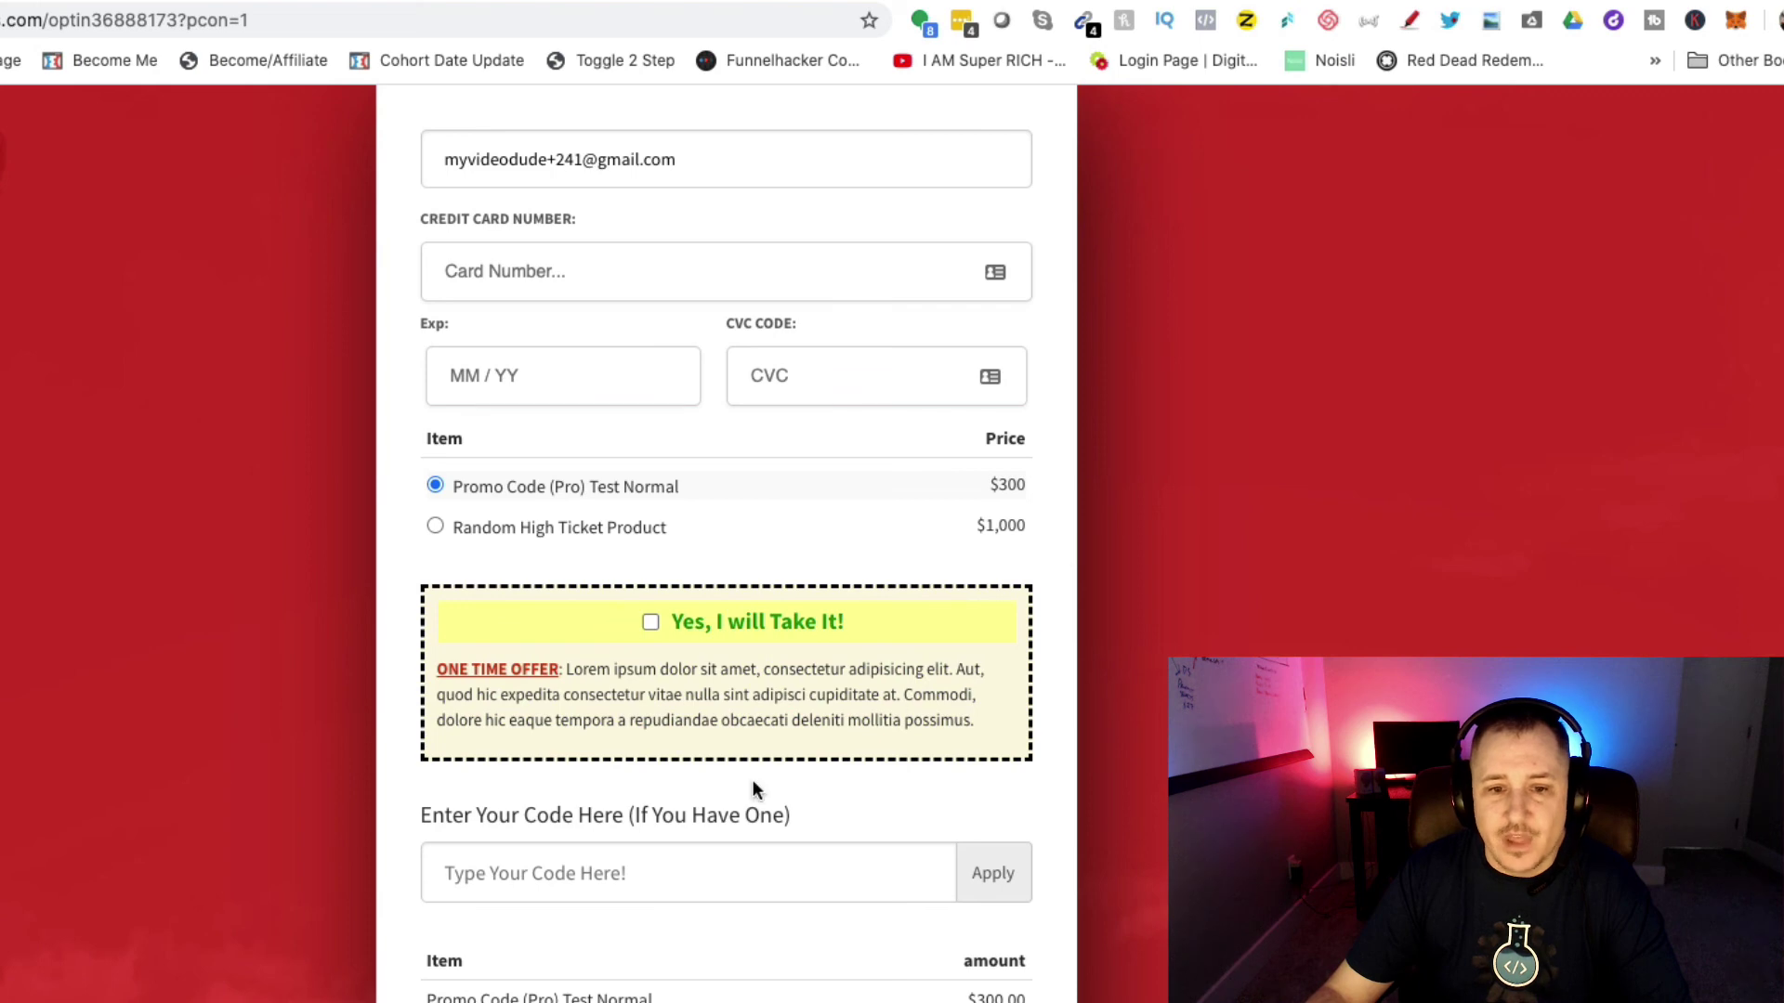
click(436, 526)
click(435, 485)
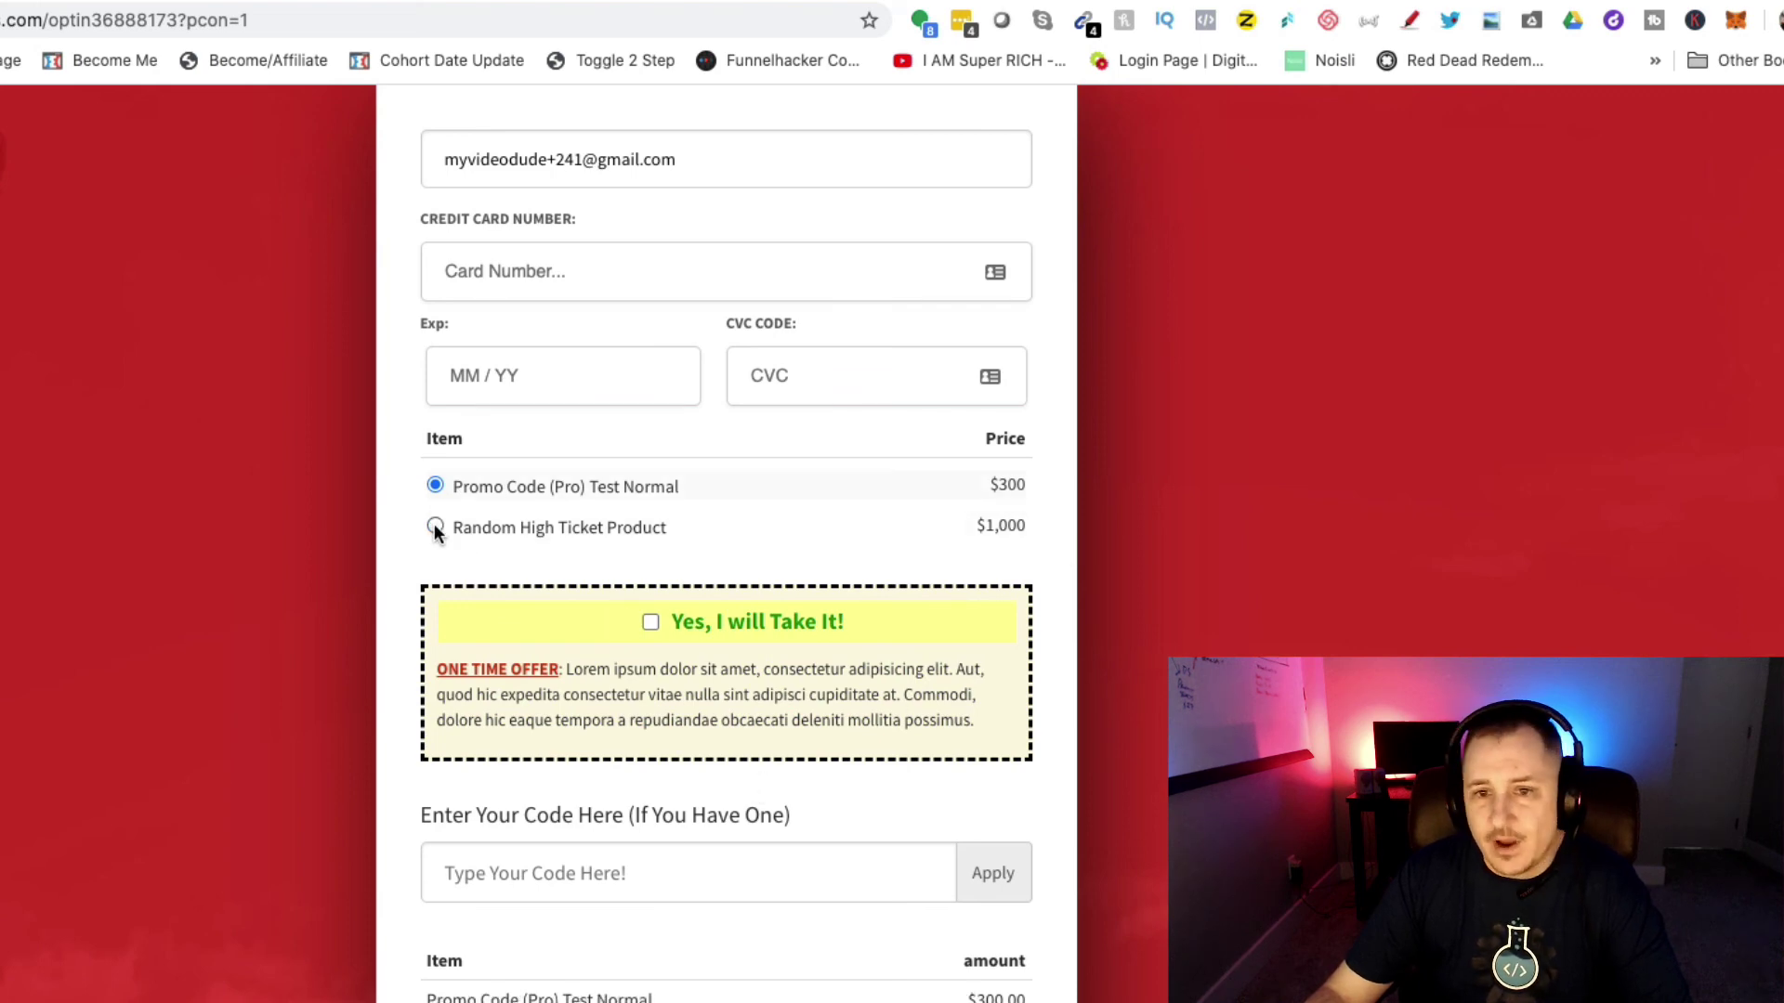
click(699, 859)
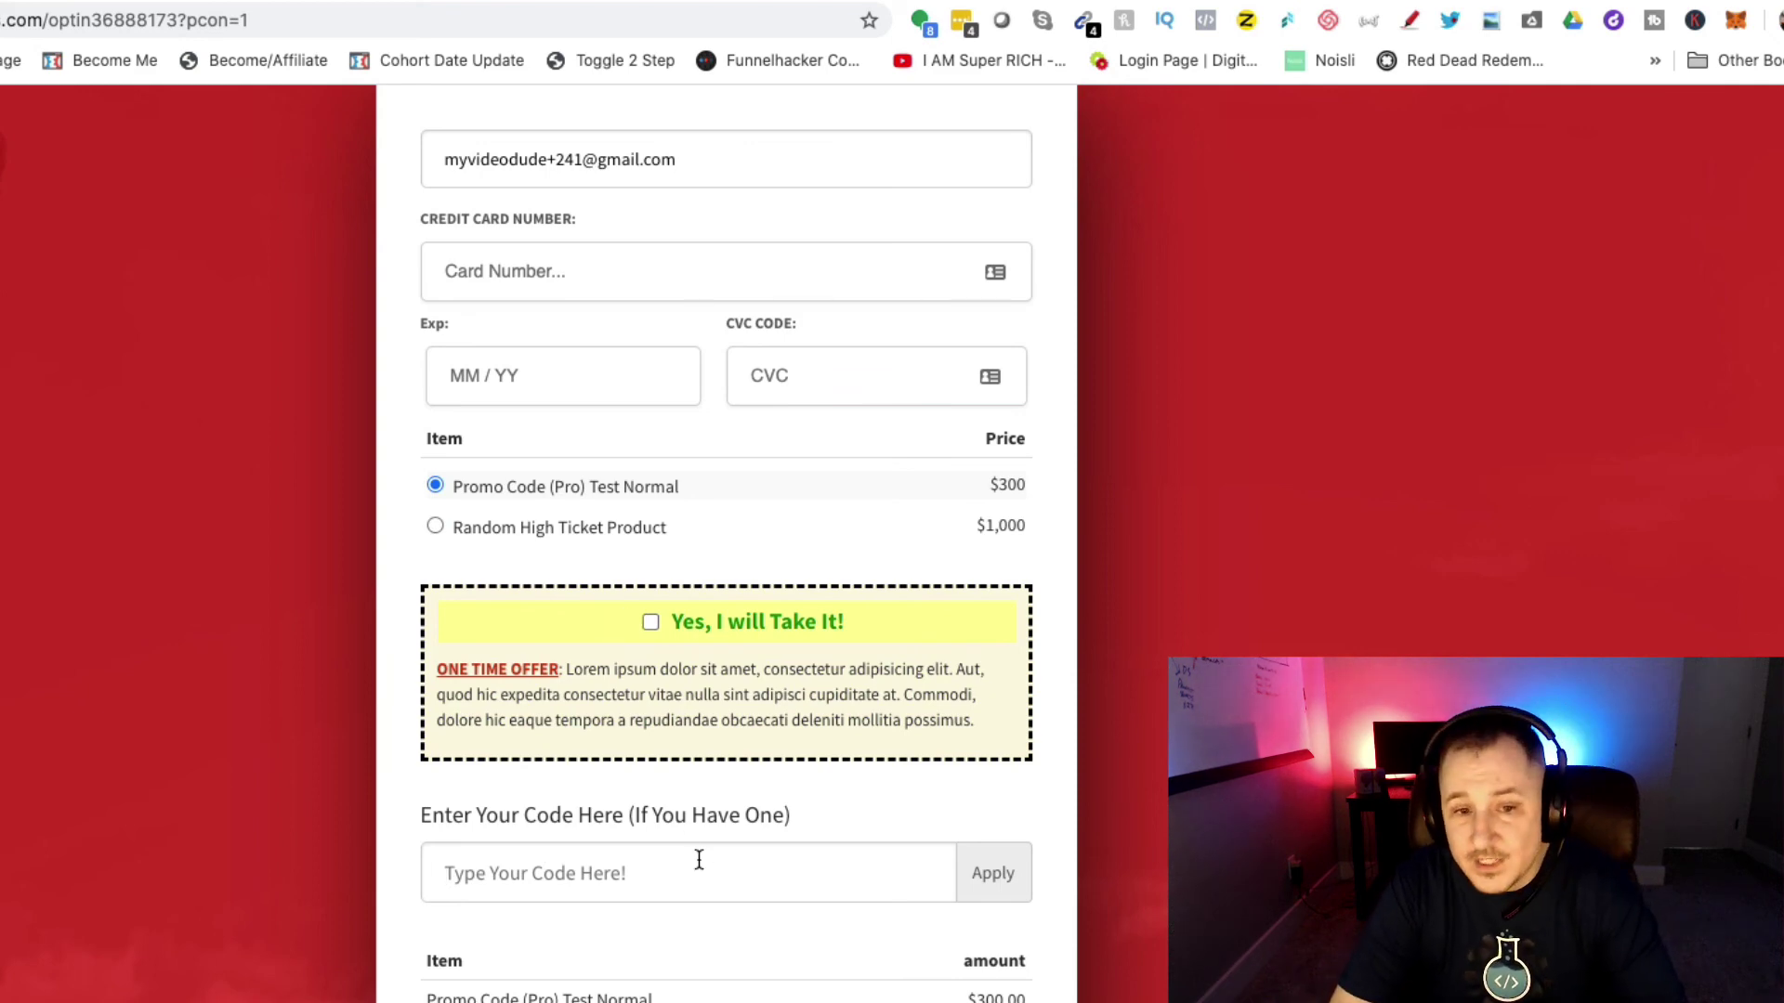
- Apply promo code FRIENDS to see the good-friend message, then test the invalid code asdf
text(FRIENDS)
key(Return)
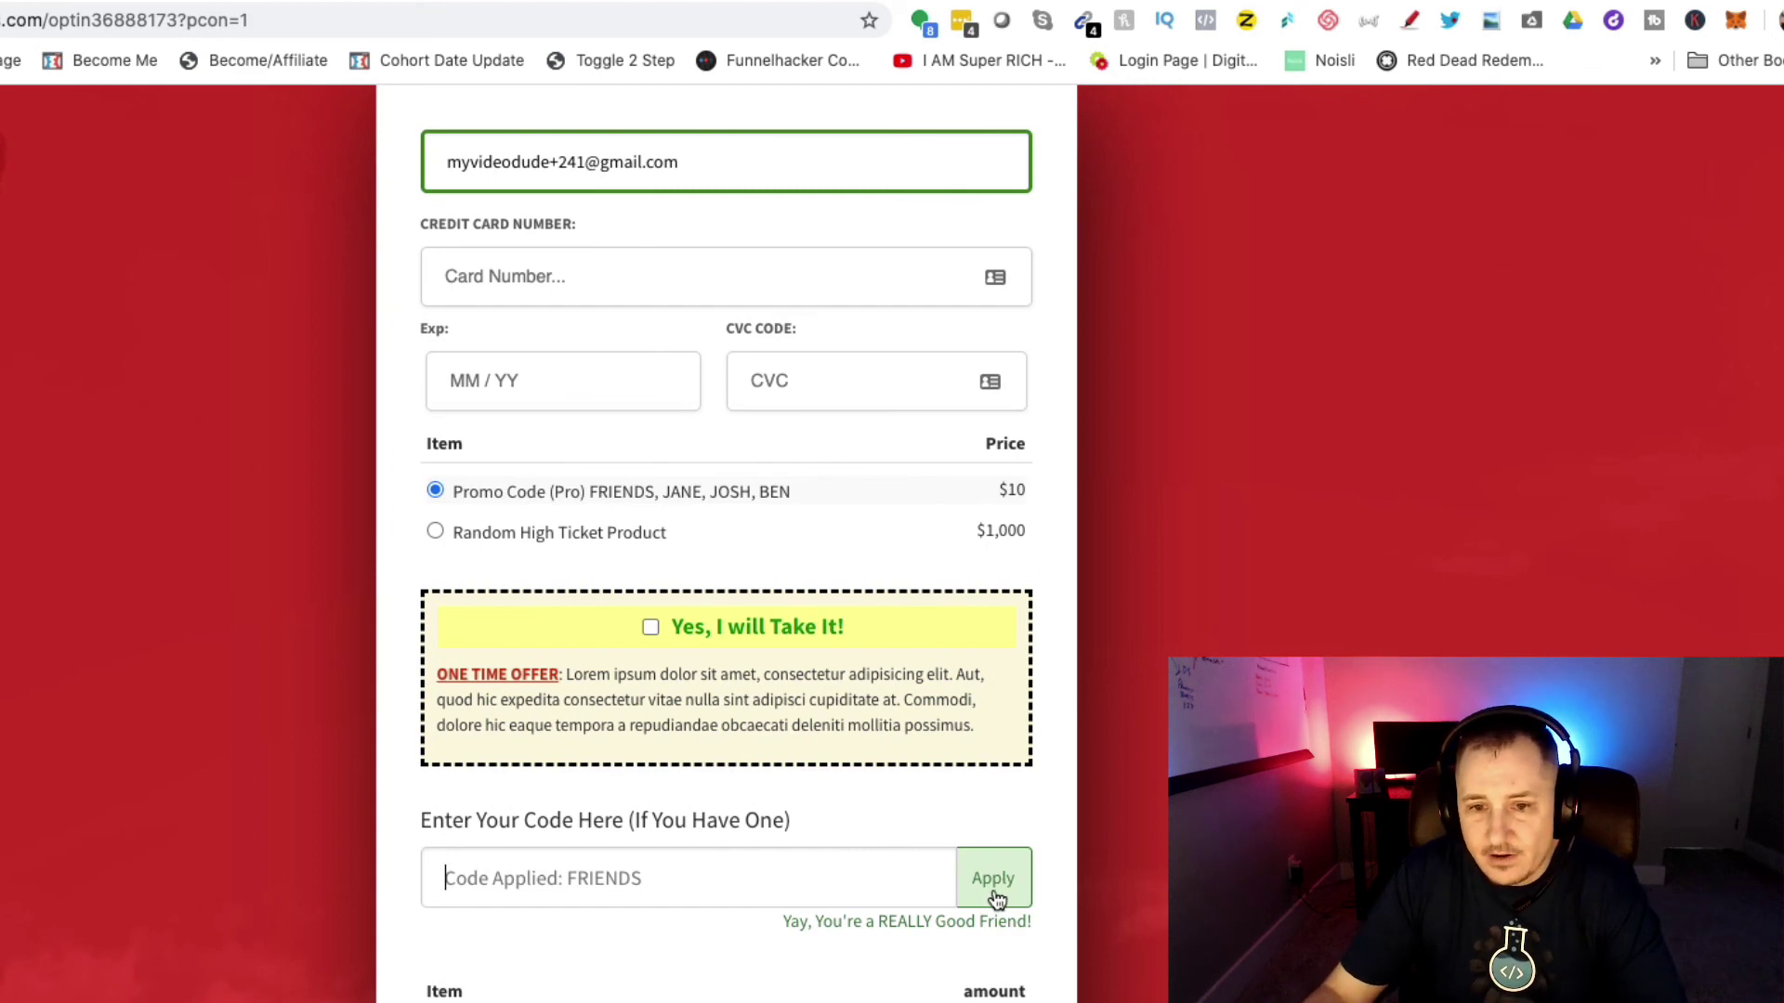
drag(798, 923, 961, 927)
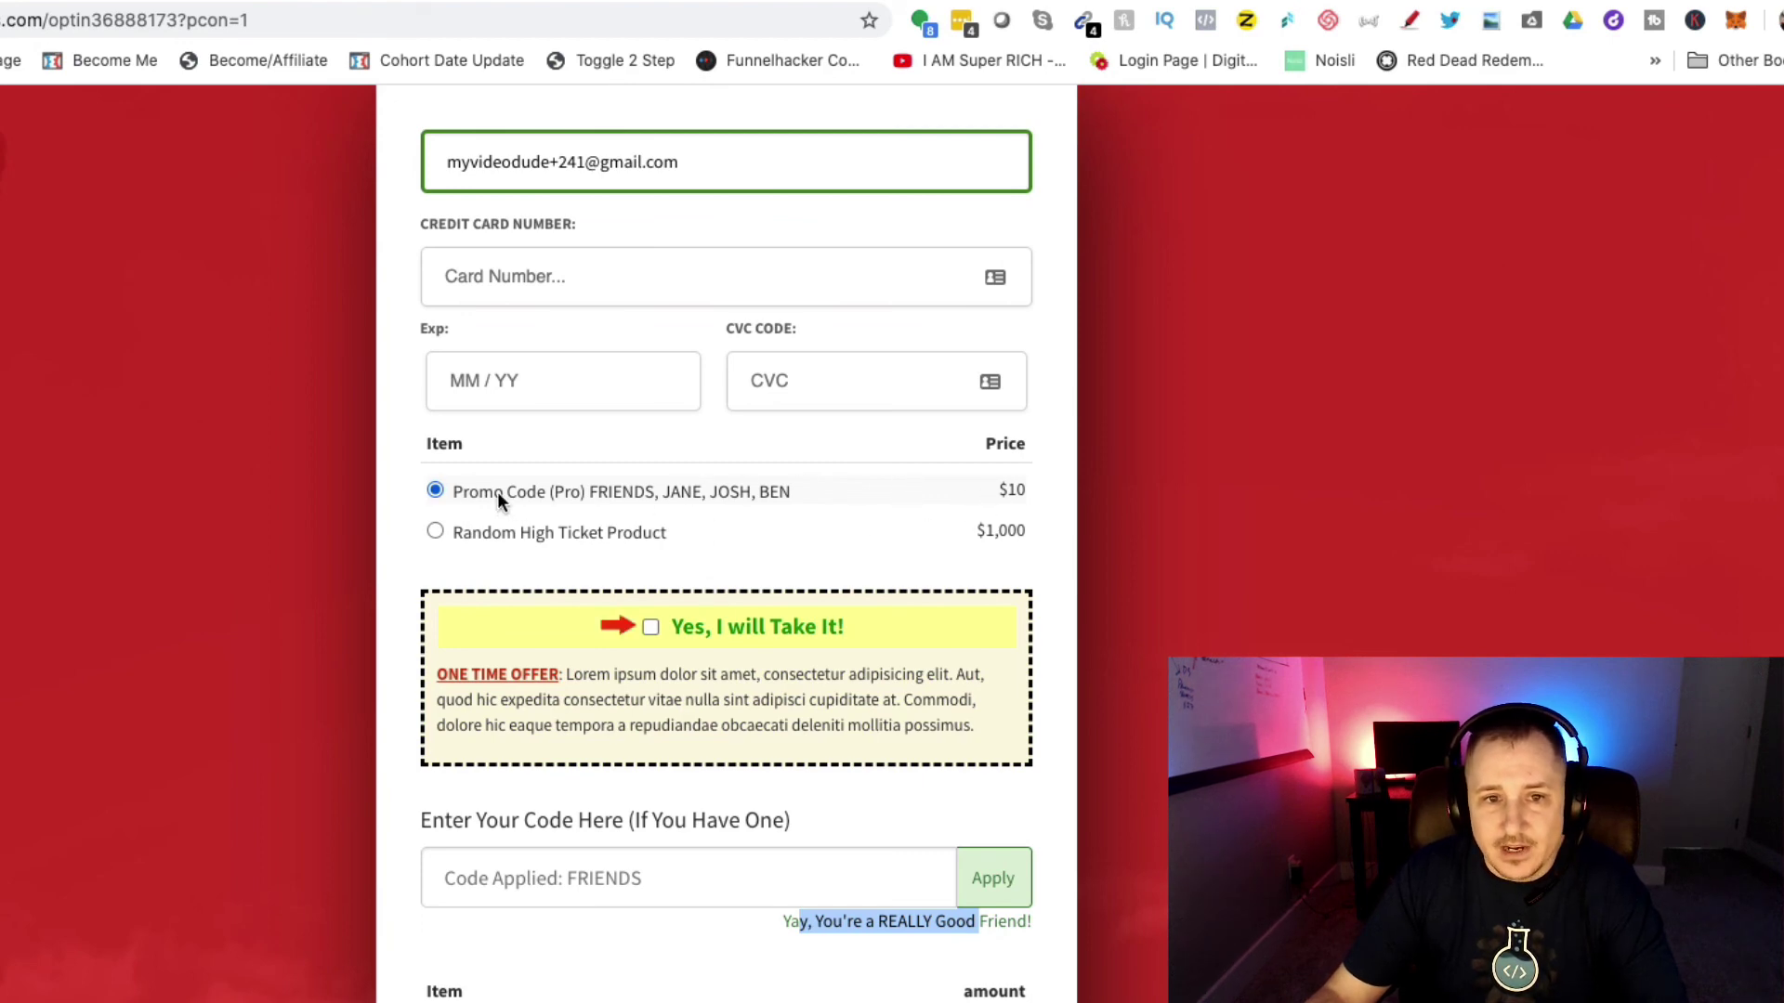
click(790, 889)
text(asdf)
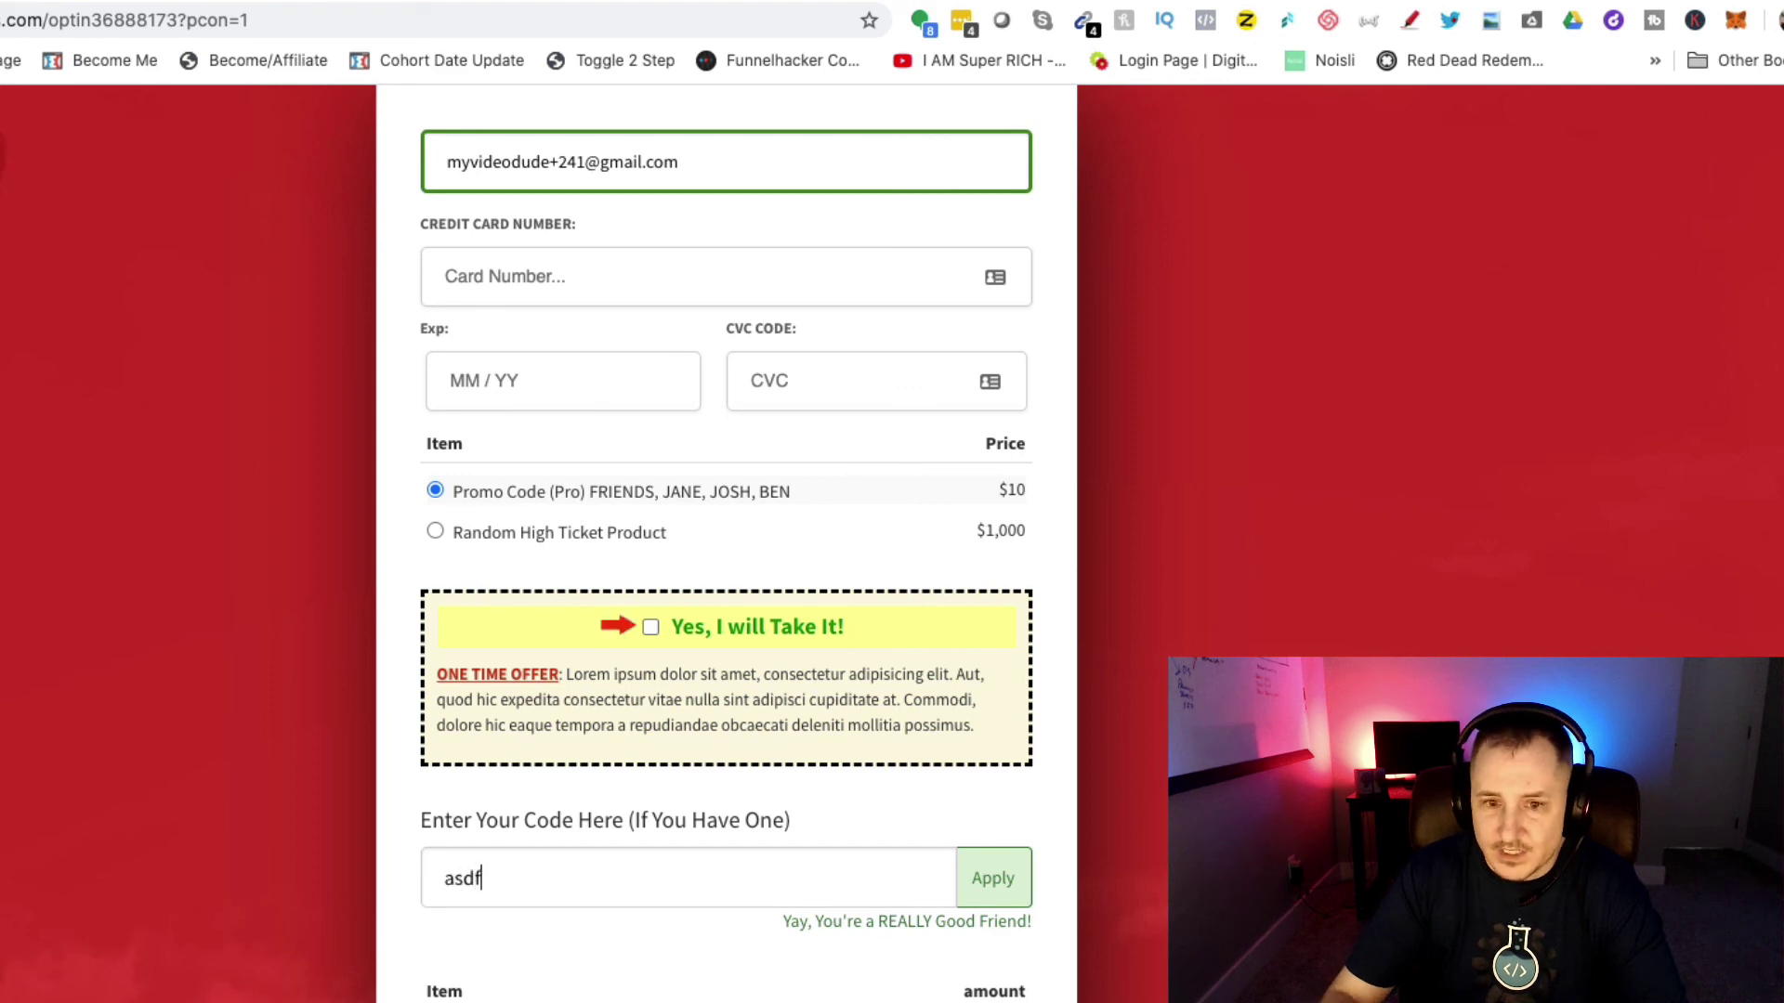
key(Return)
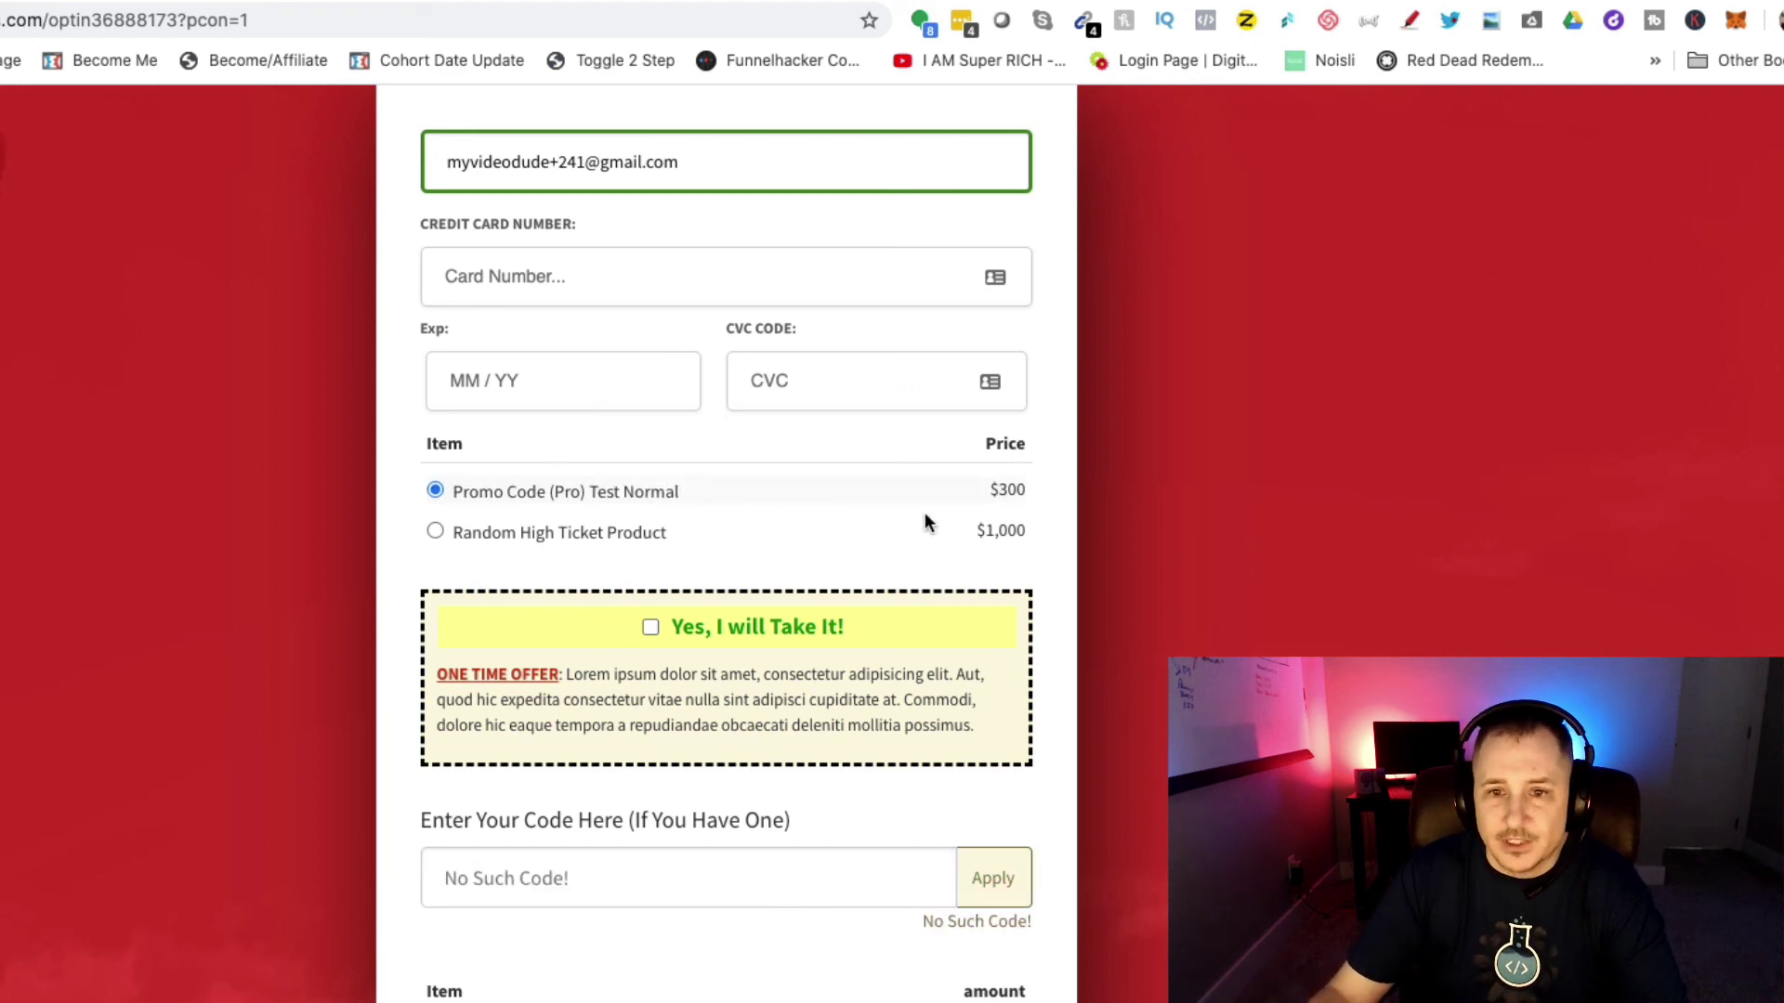
- Apply FIFTYALL with Random High Ticket Product chosen, showing $150 and $500 prices
click(435, 531)
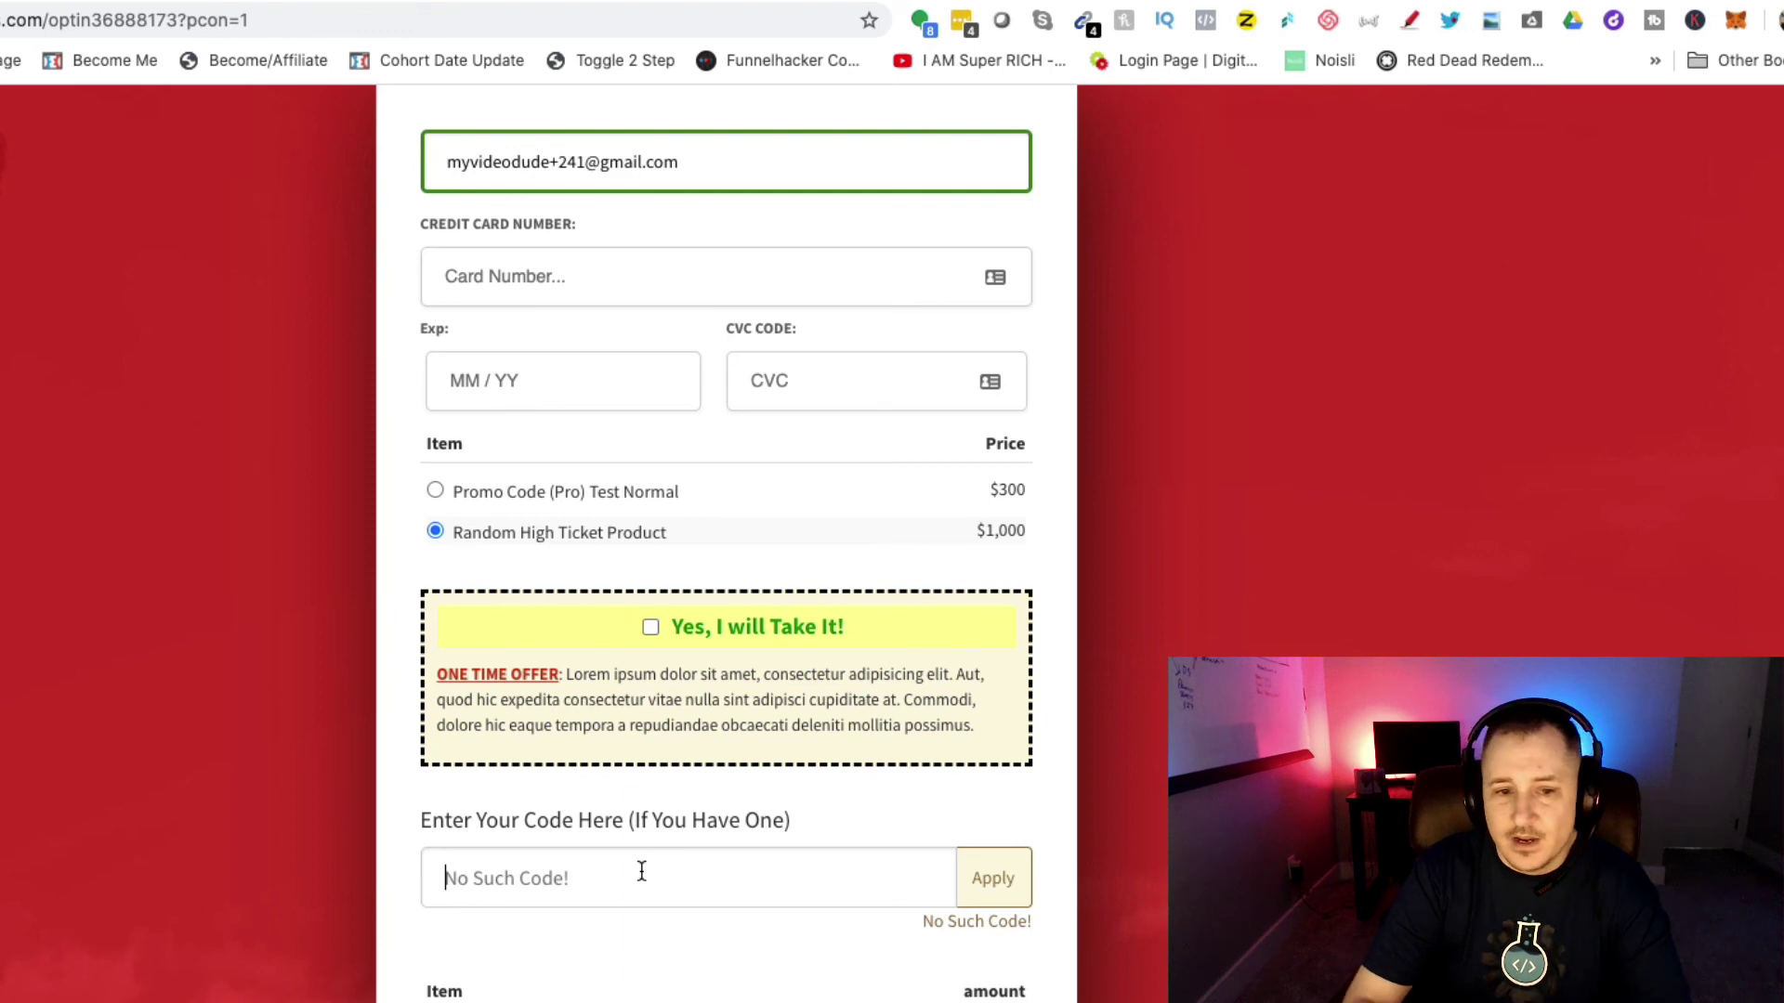
text(FIFTYALL)
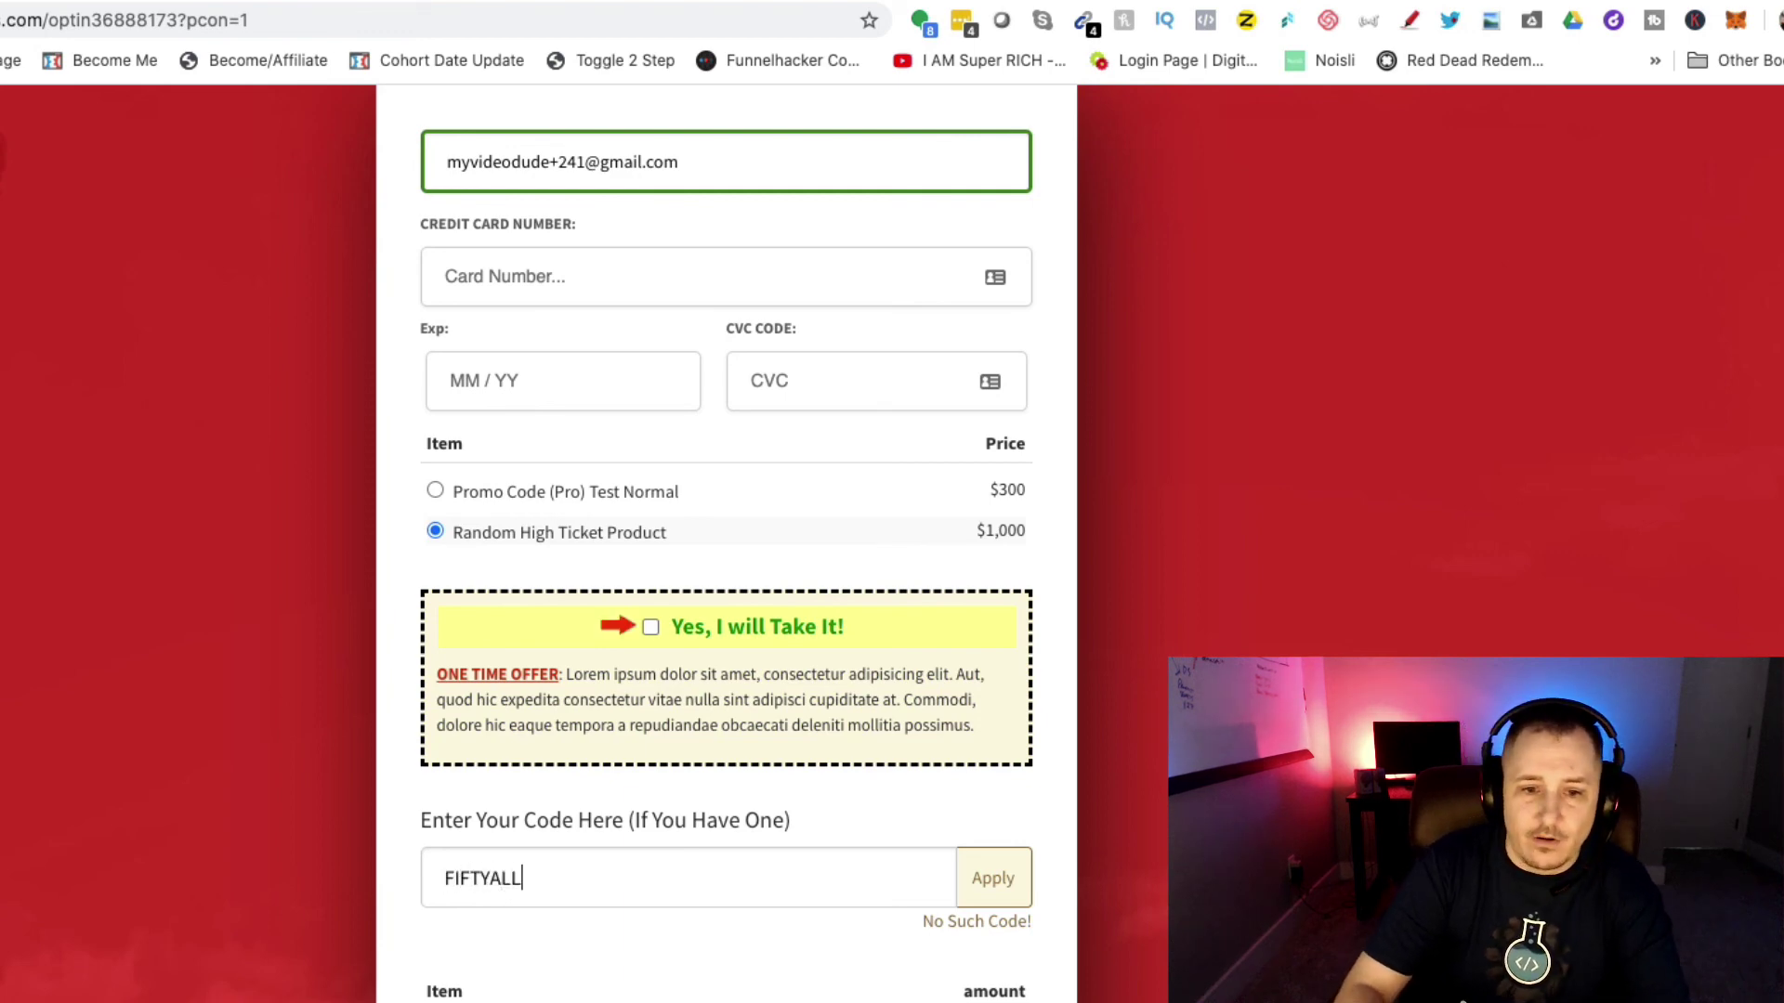
key(Return)
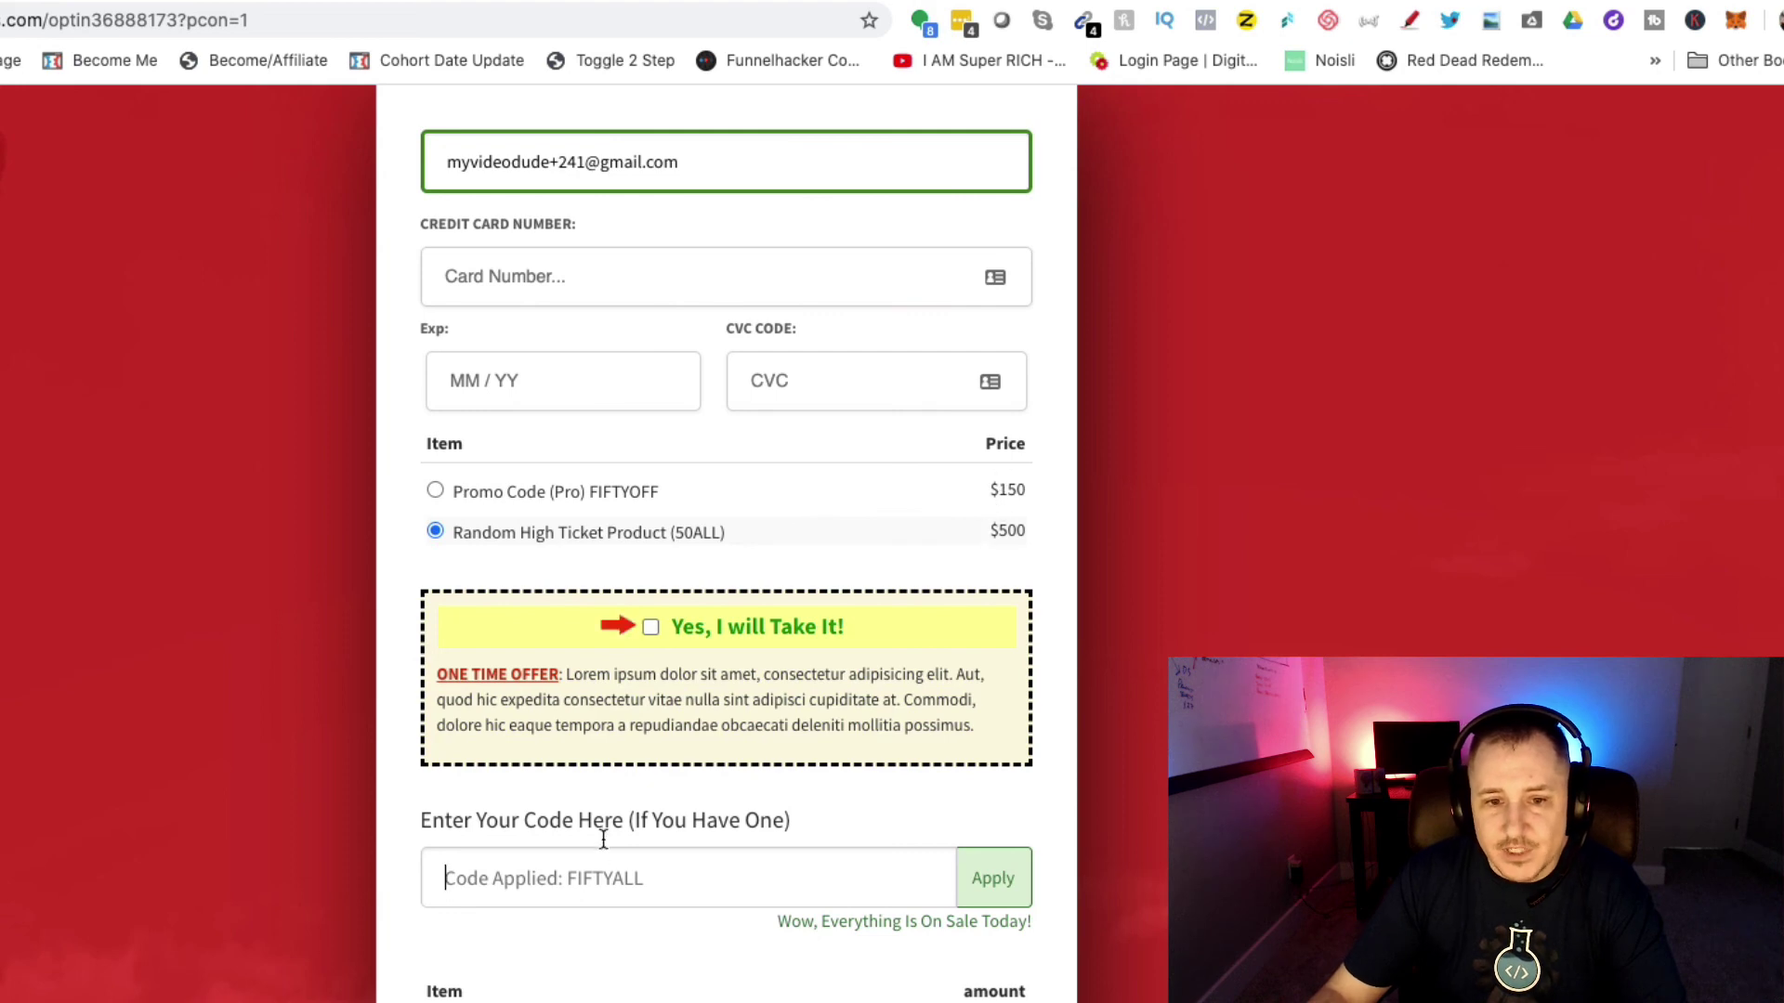
click(435, 490)
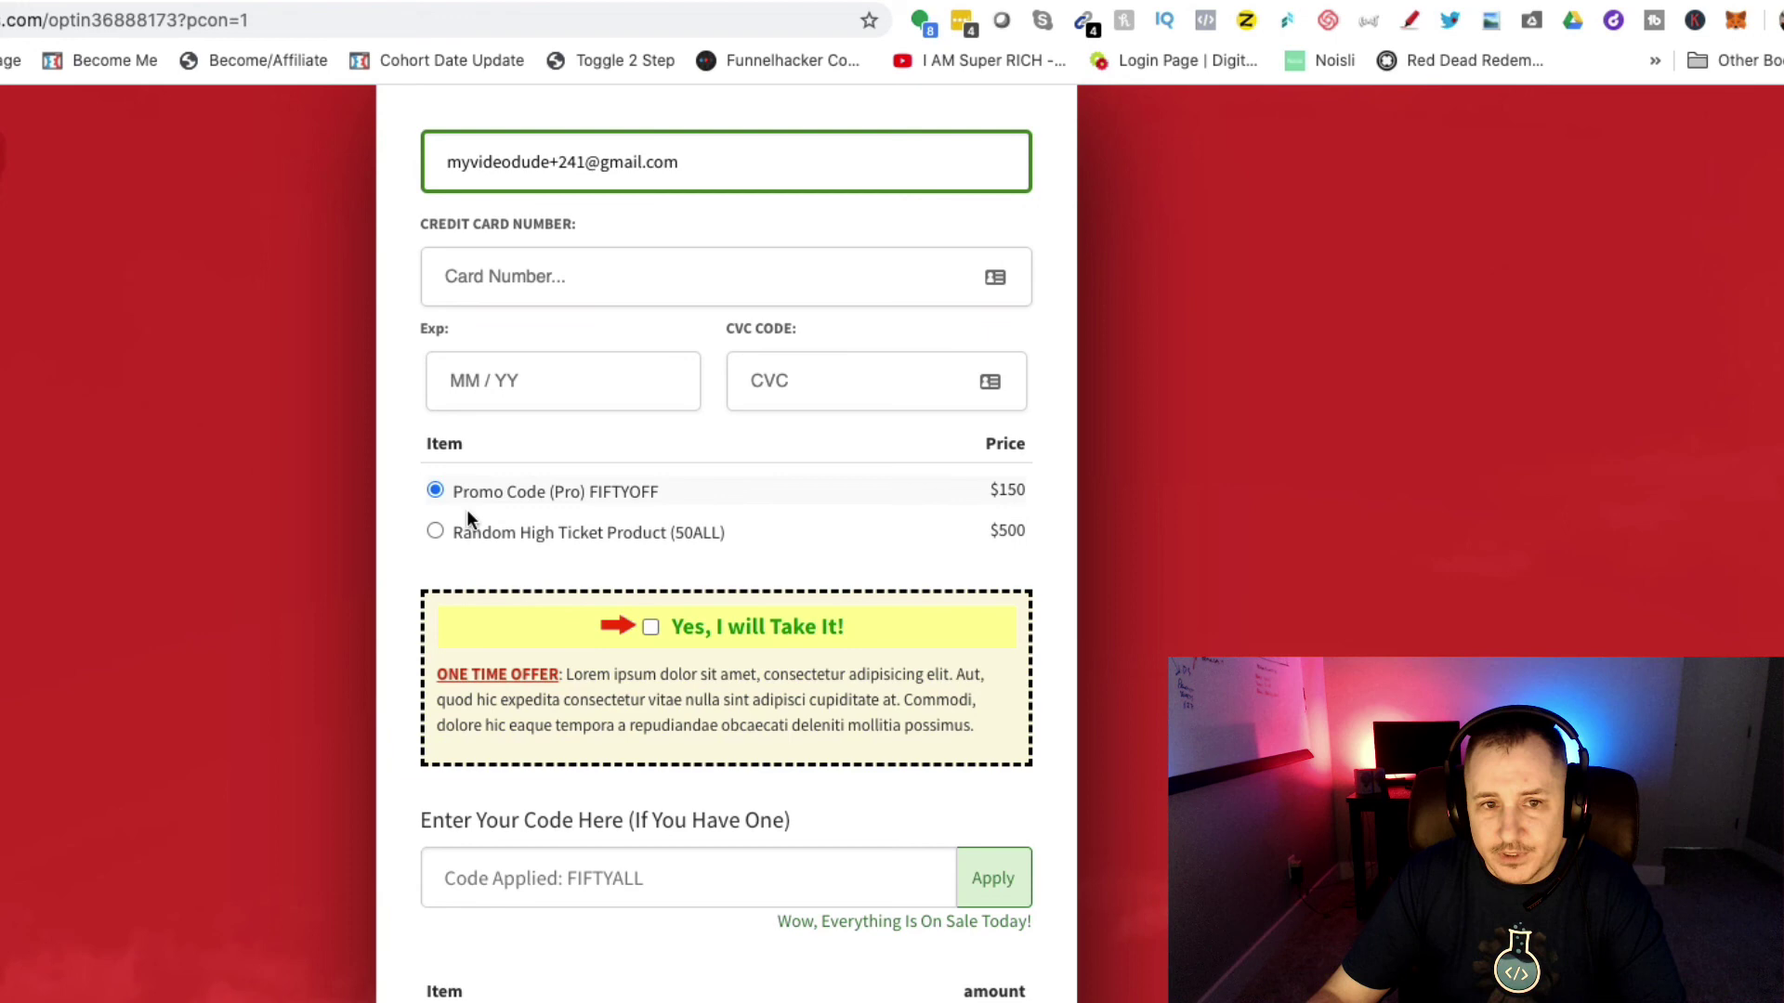
click(437, 530)
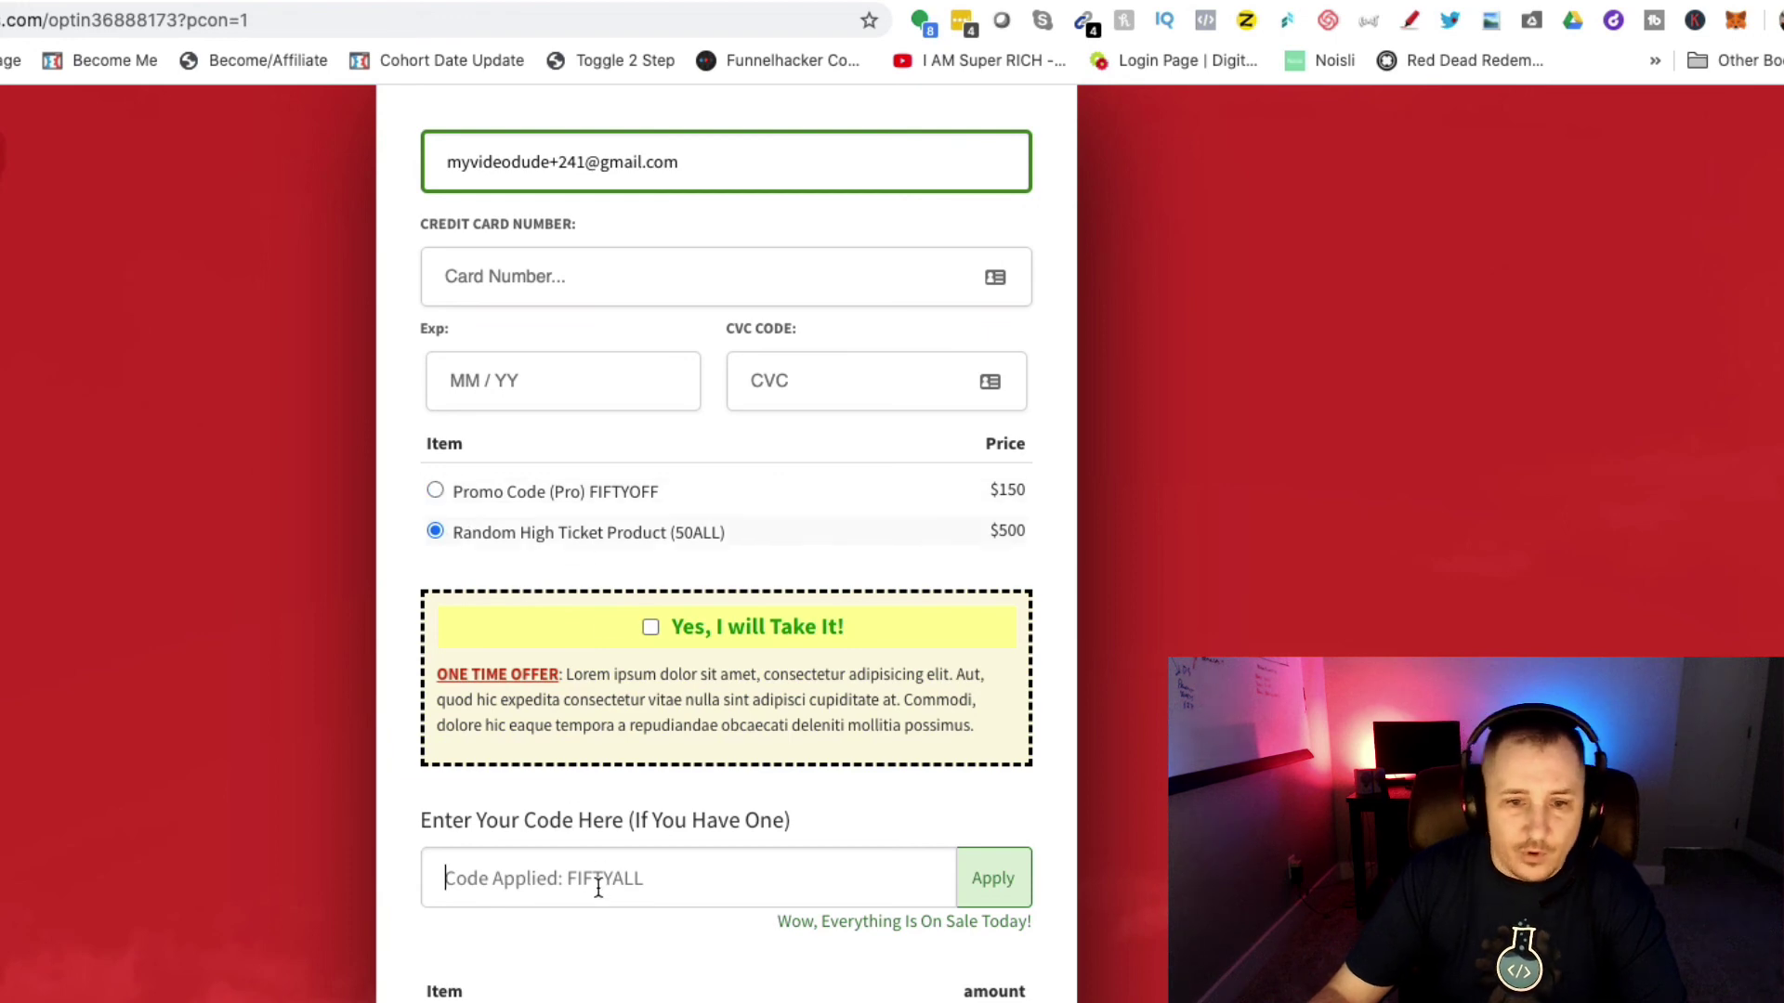
- Try the promo codes 30PERCENT and THIRTYPERCENT
text(30PERCENT)
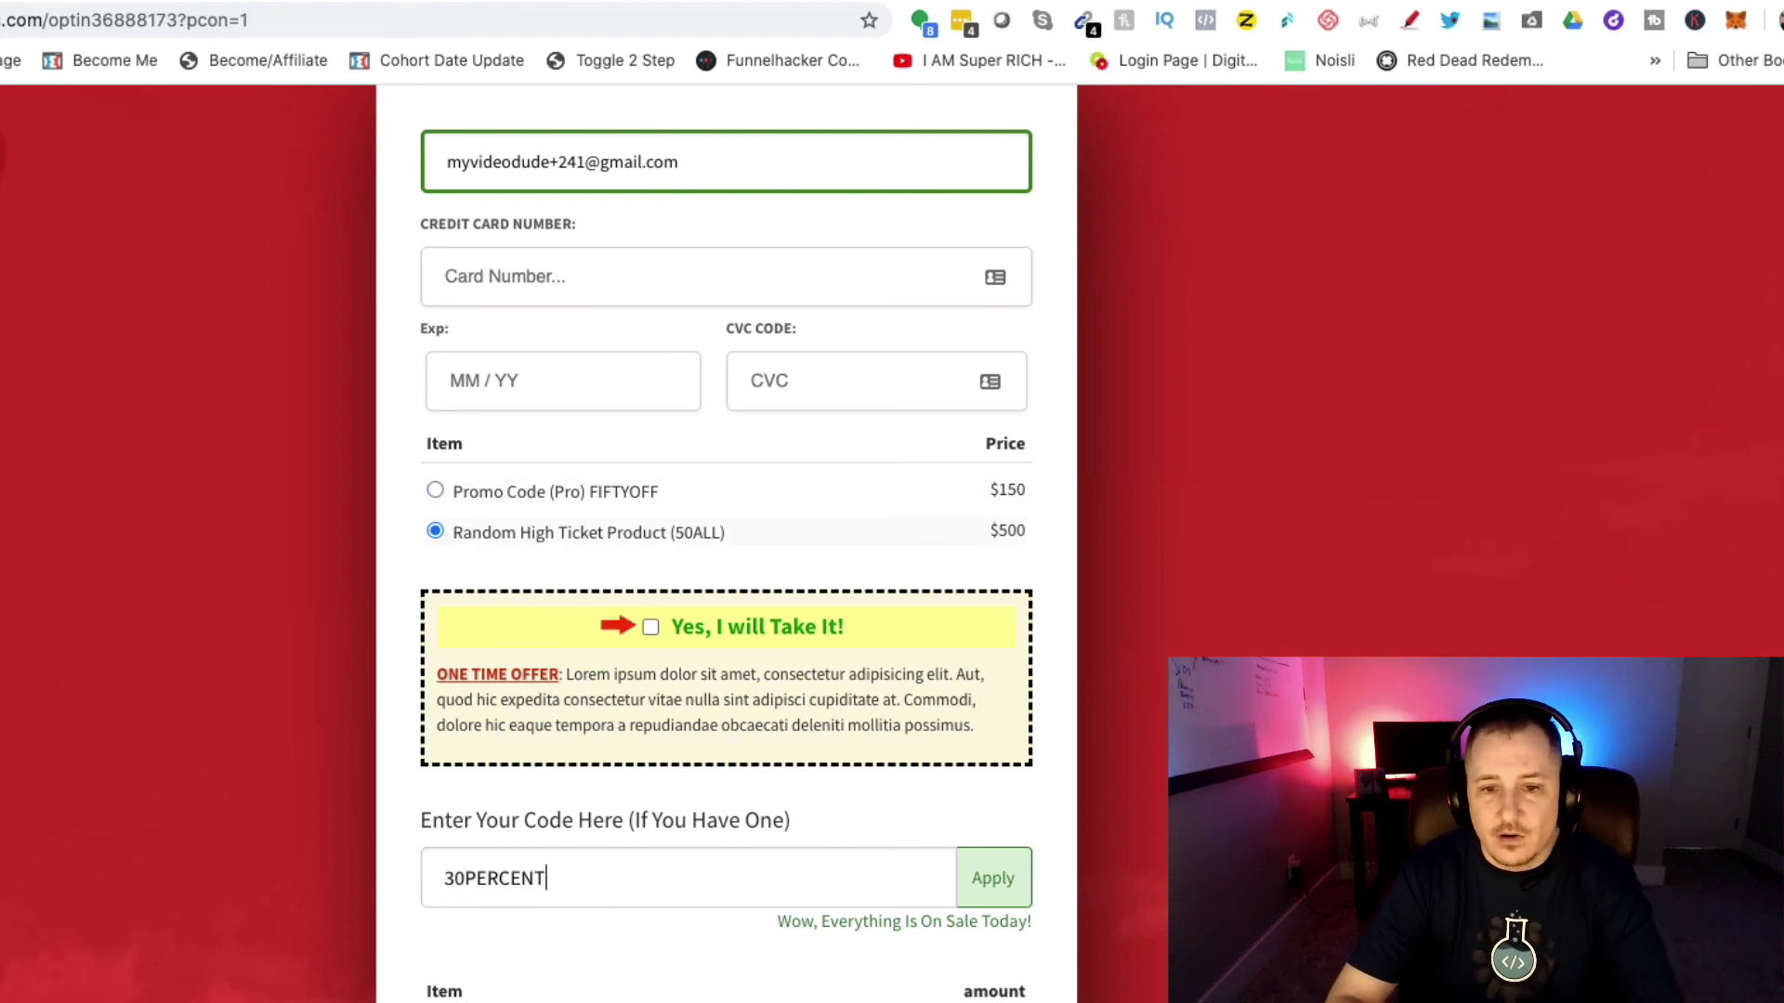
key(Return)
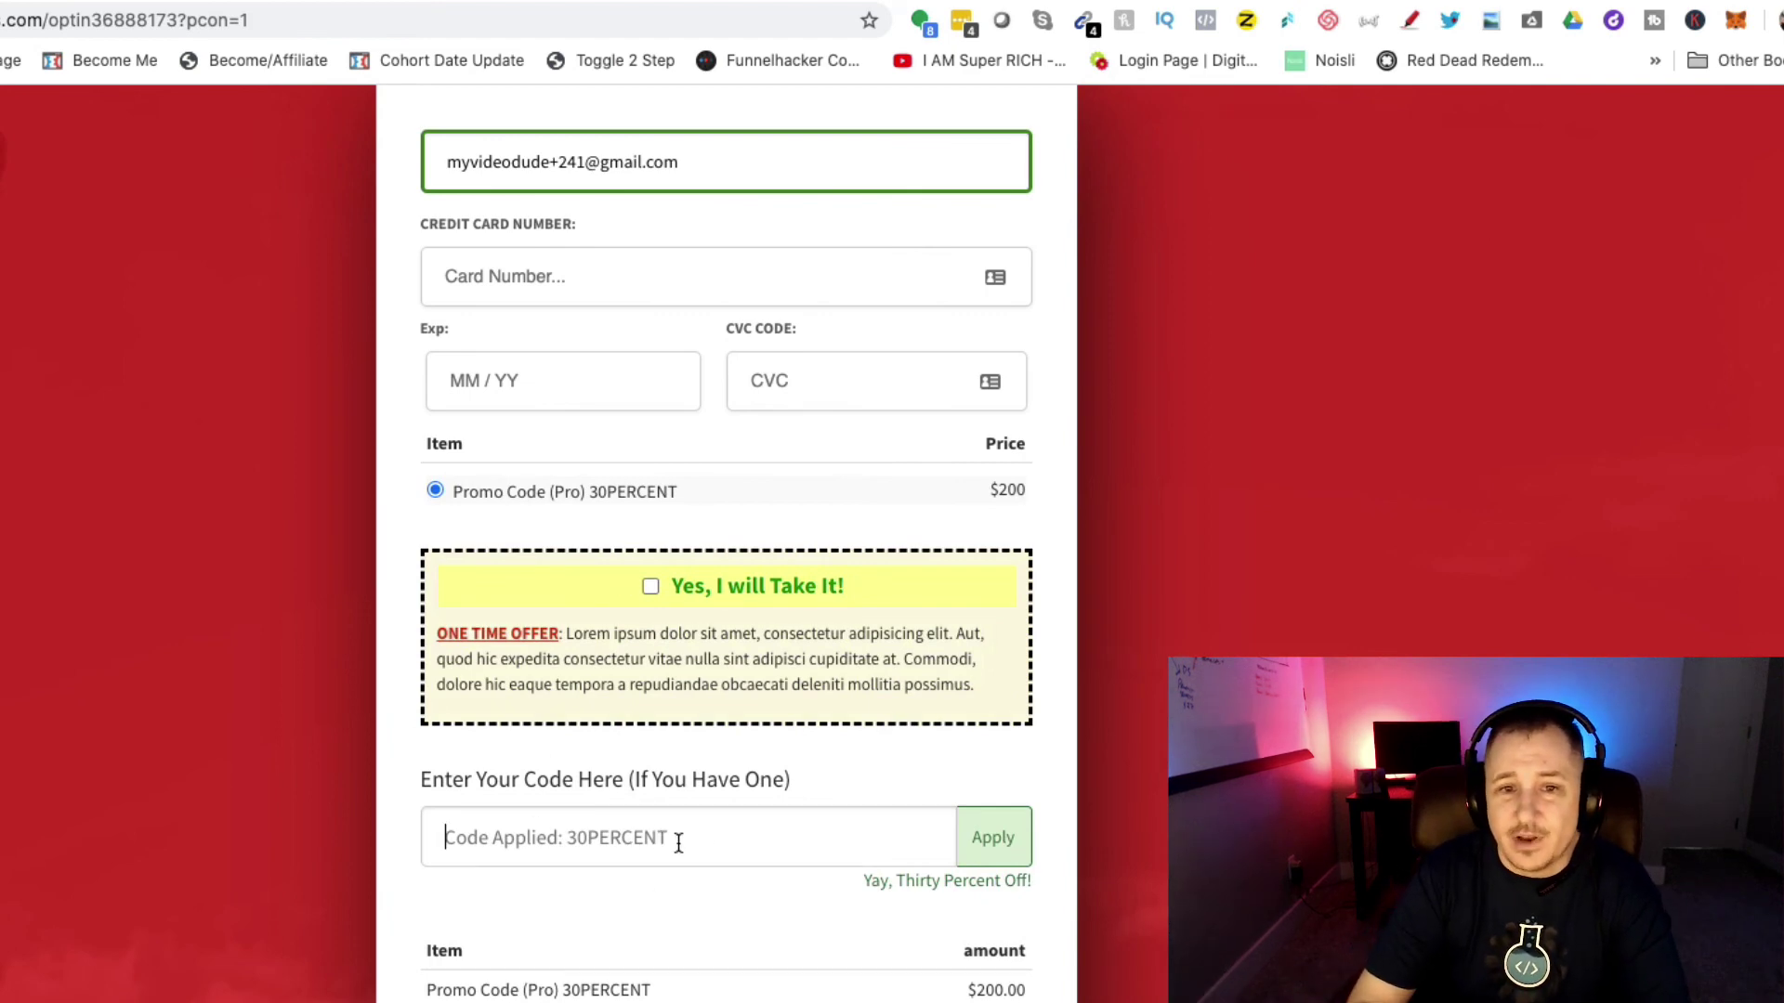
text(THIRTYPERCENT)
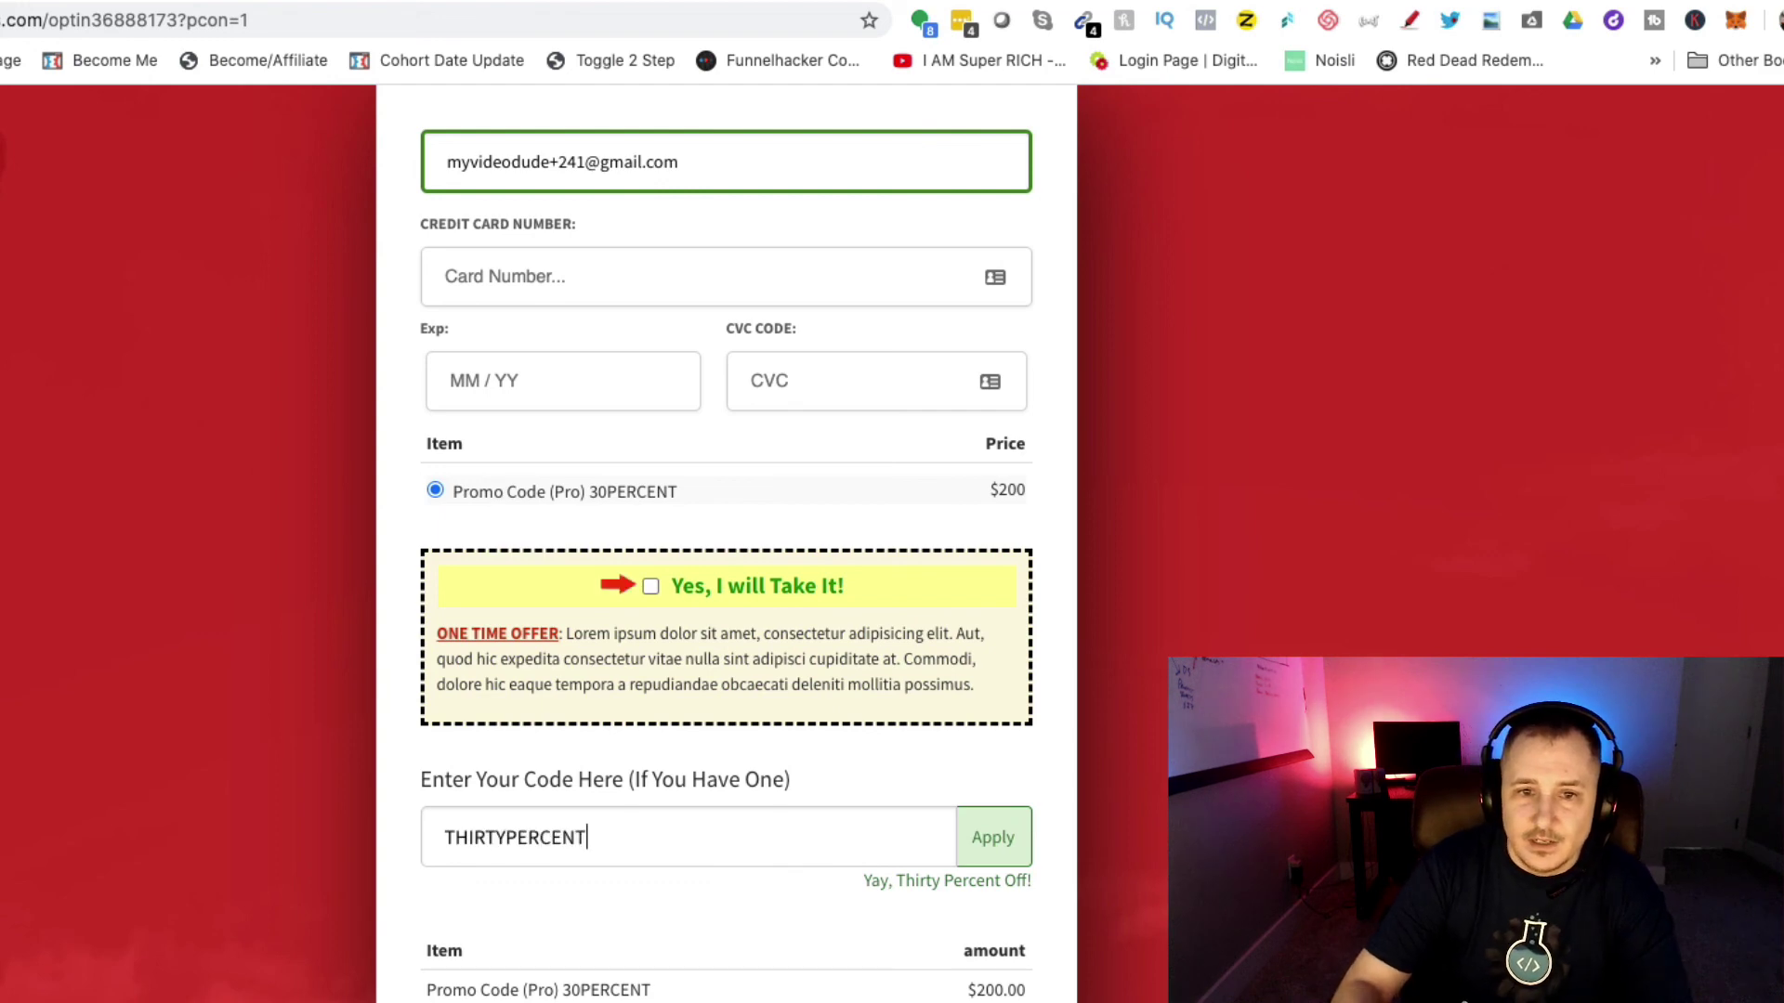
key(Return)
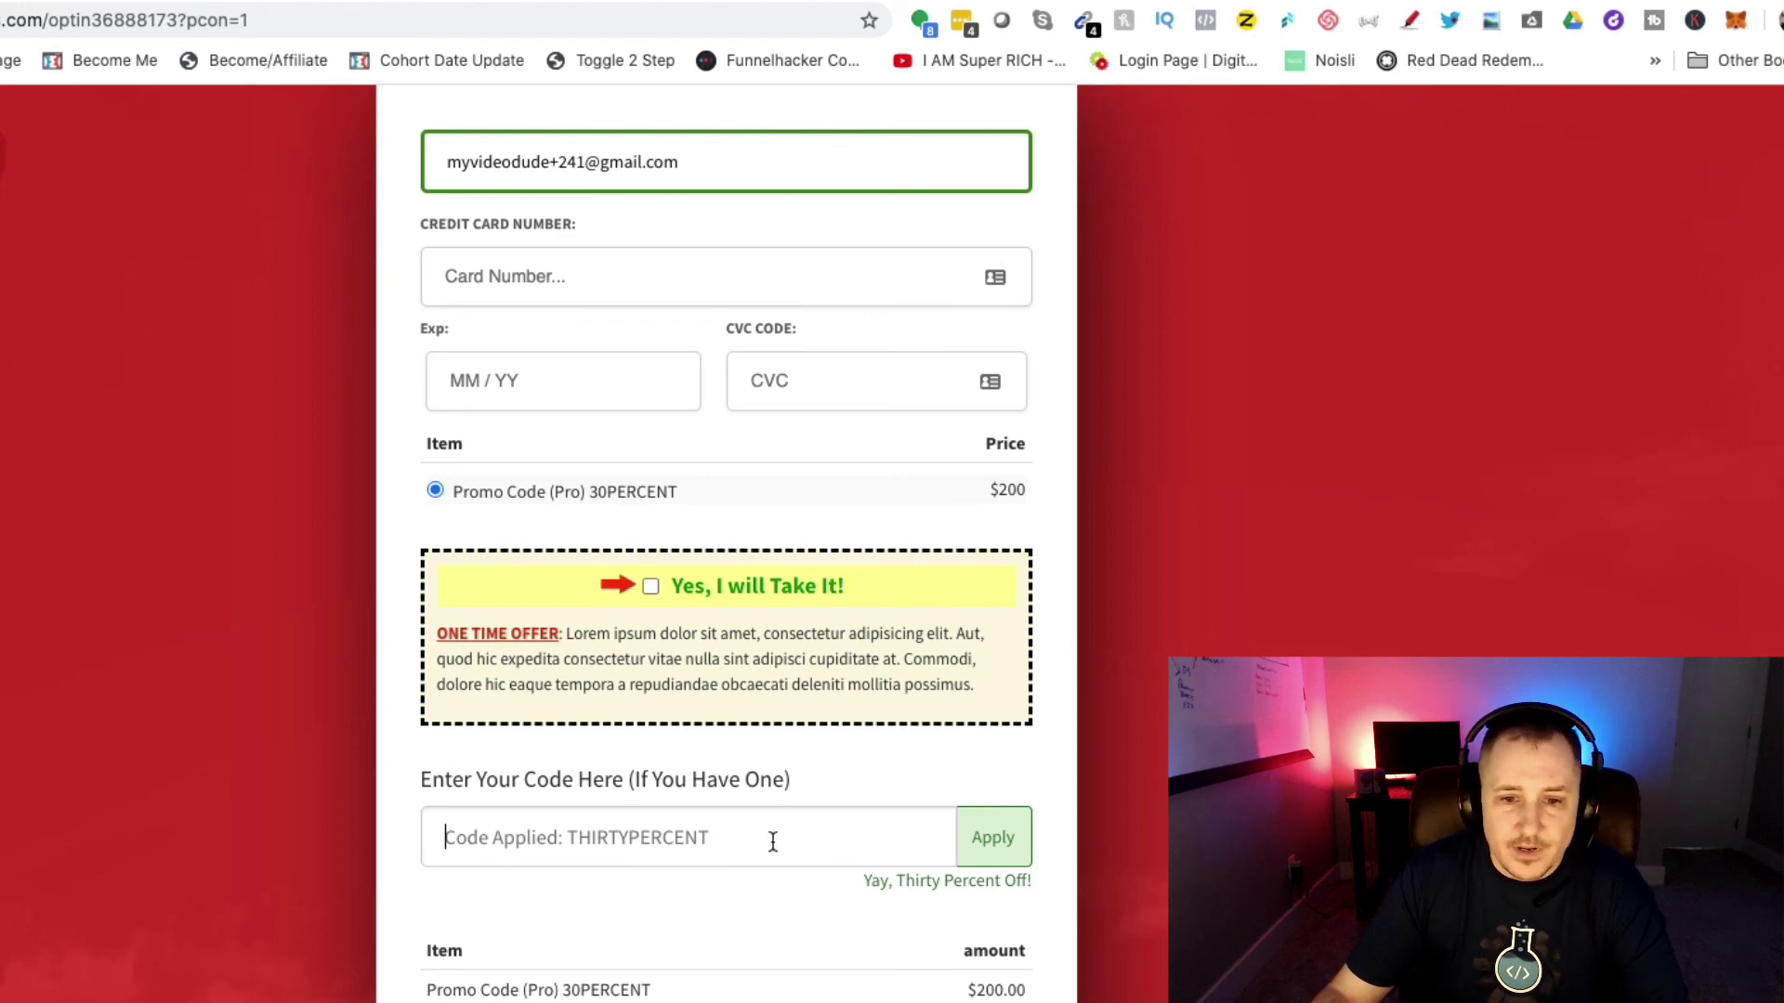
- Apply promo code FIFTYOFF, leaving the single $150 Promo Code (Pro) FIFTYOFF item
click(570, 837)
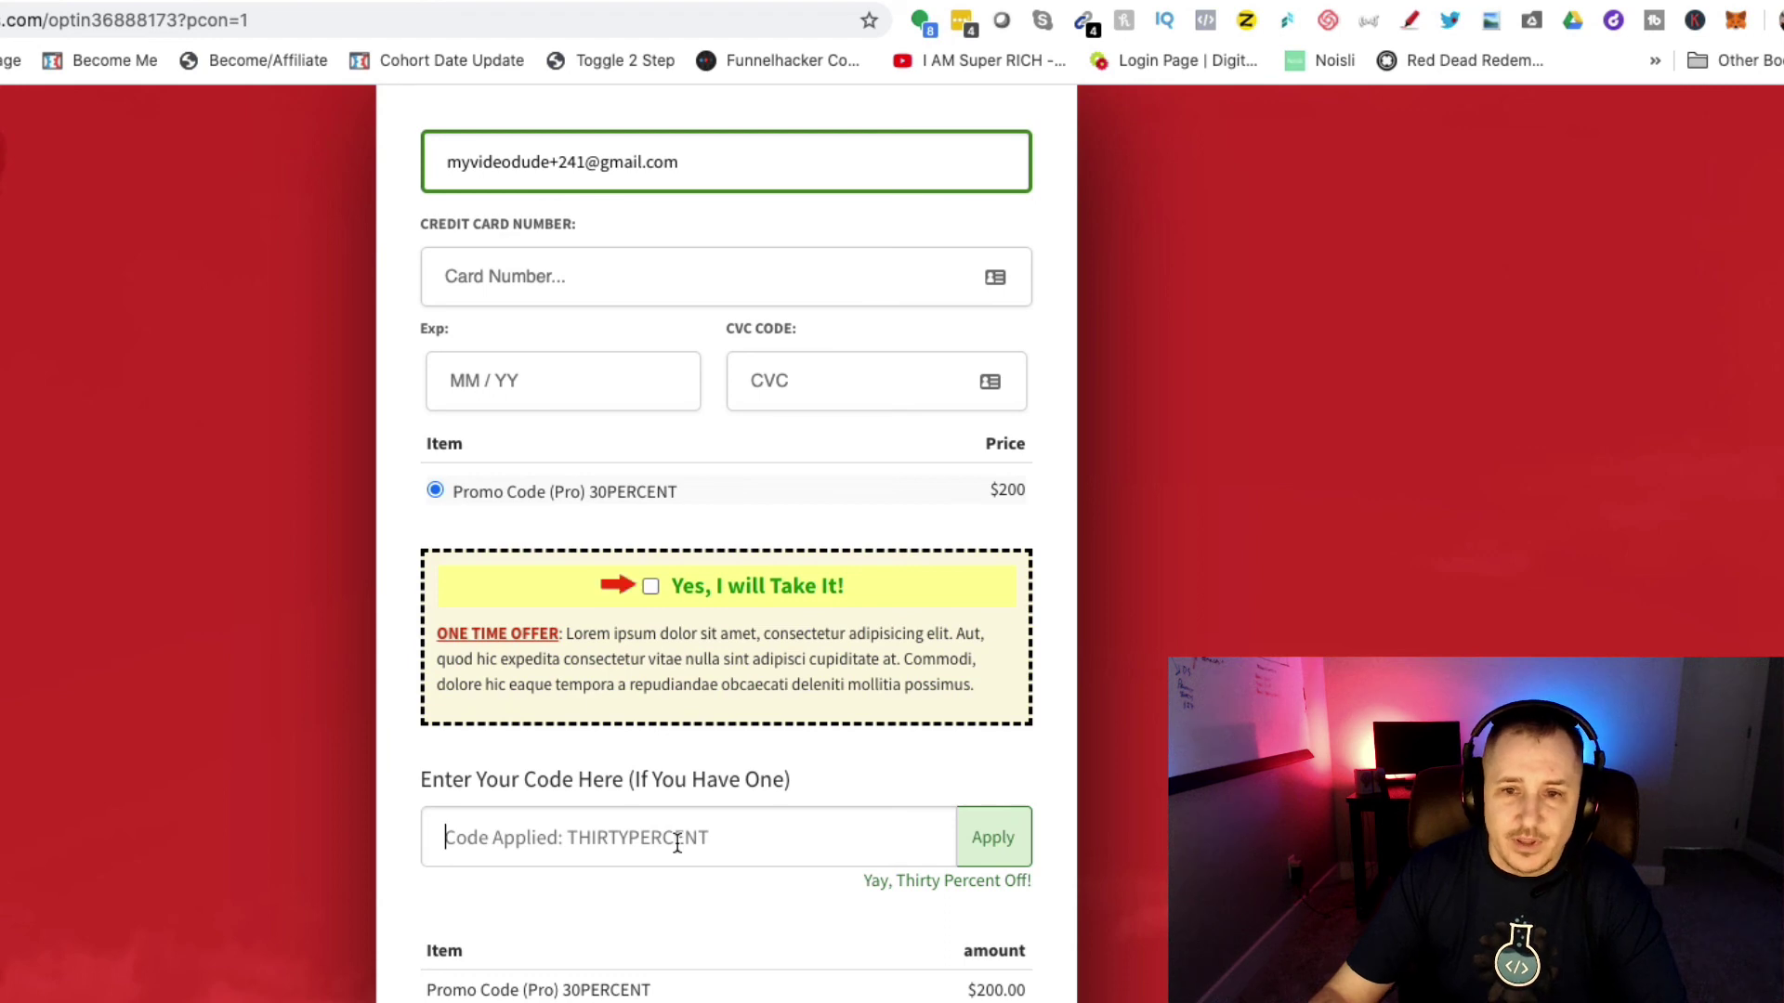
text(FIFTYOFF)
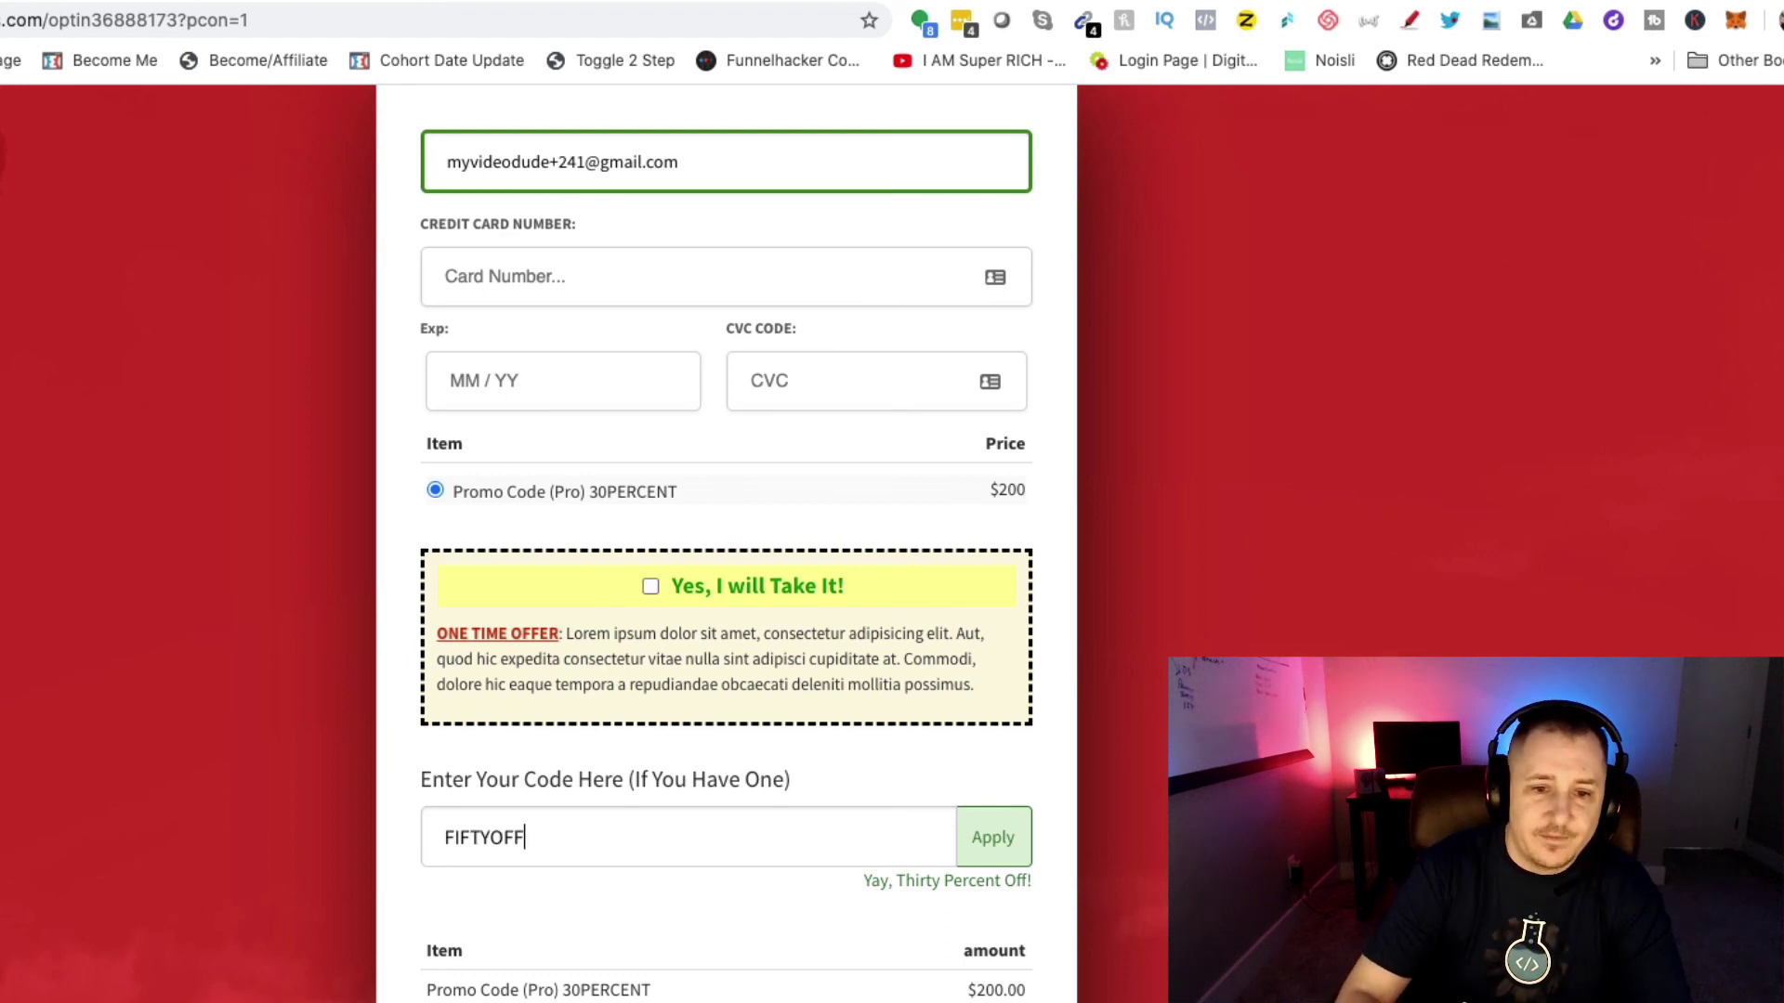
key(Return)
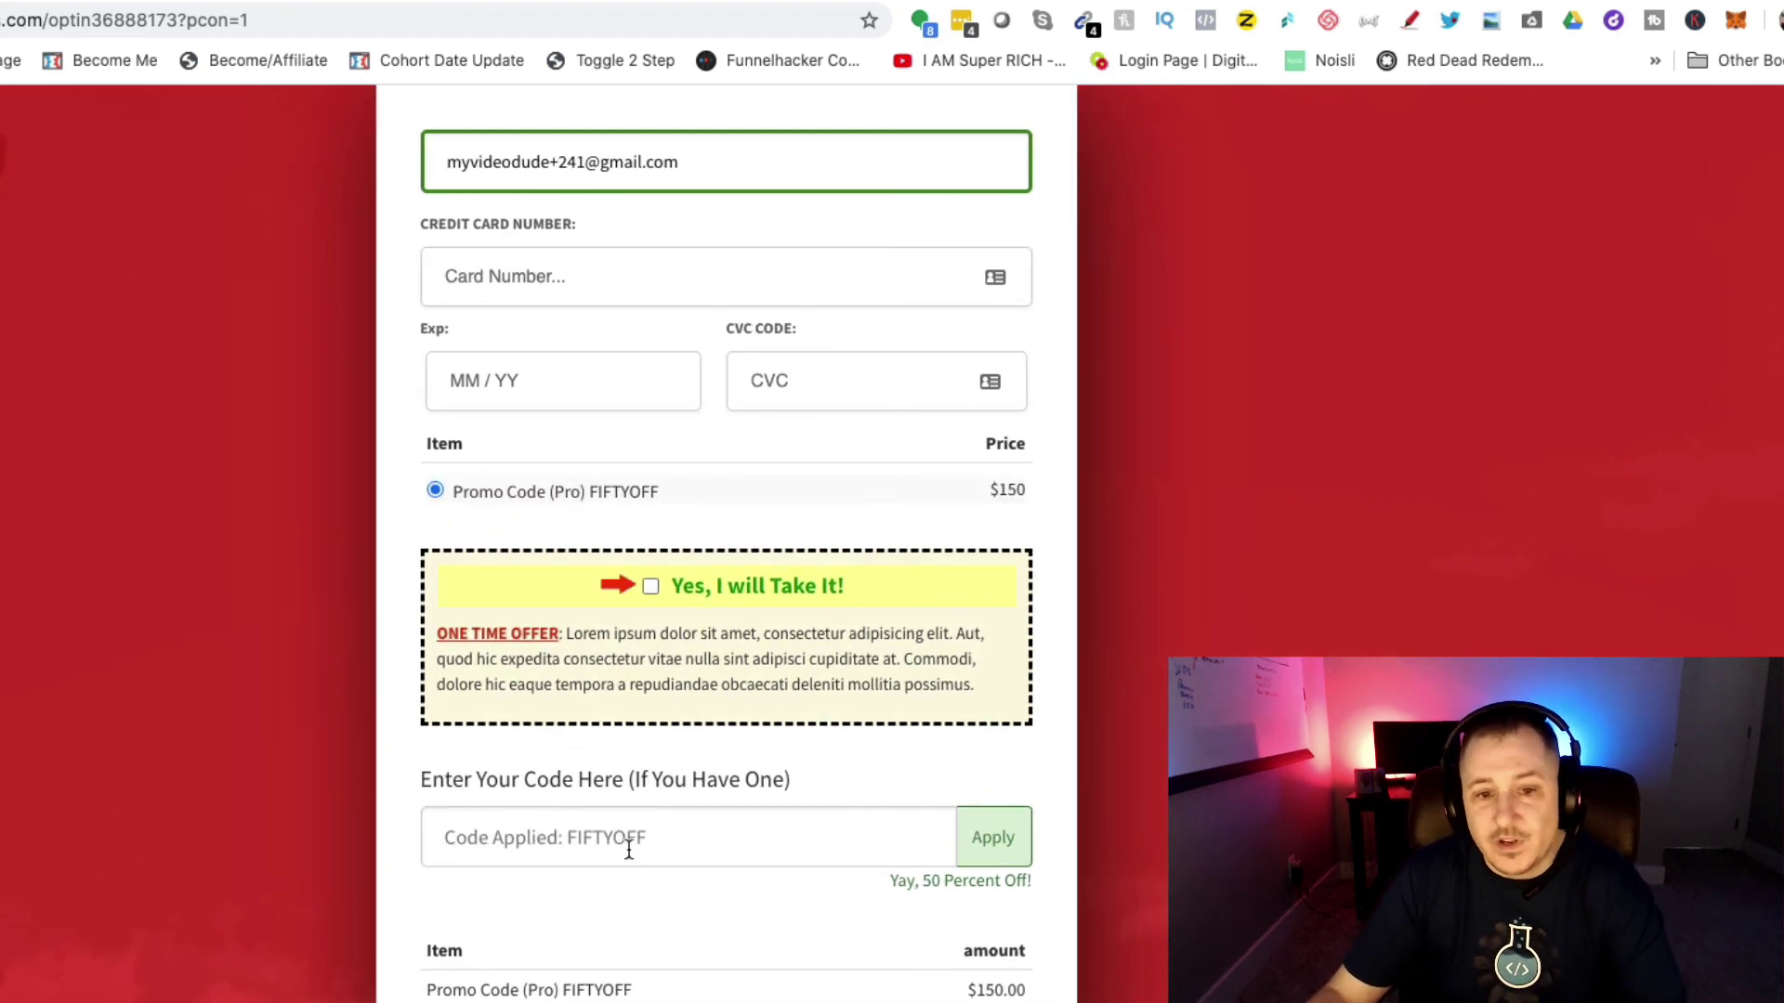
triple_click(993, 495)
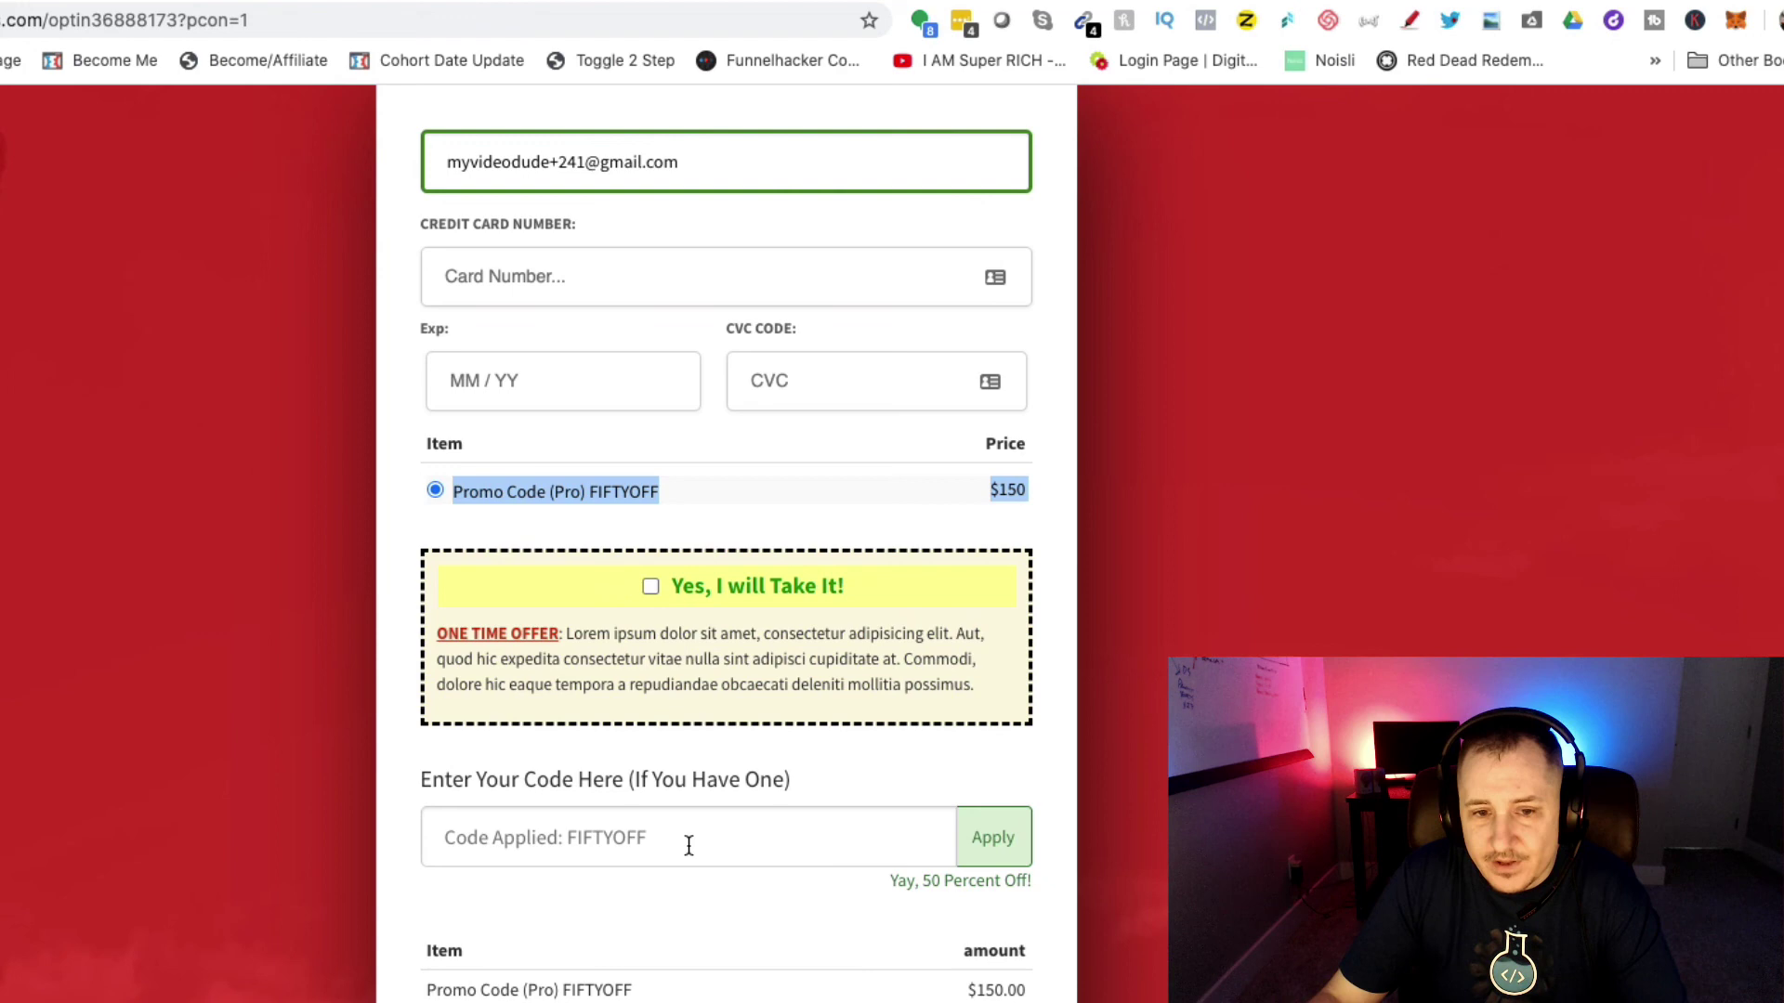
- Apply friend codes BE, JOSH and JANE for the $10 price, then tick and untick the bump offer
click(650, 836)
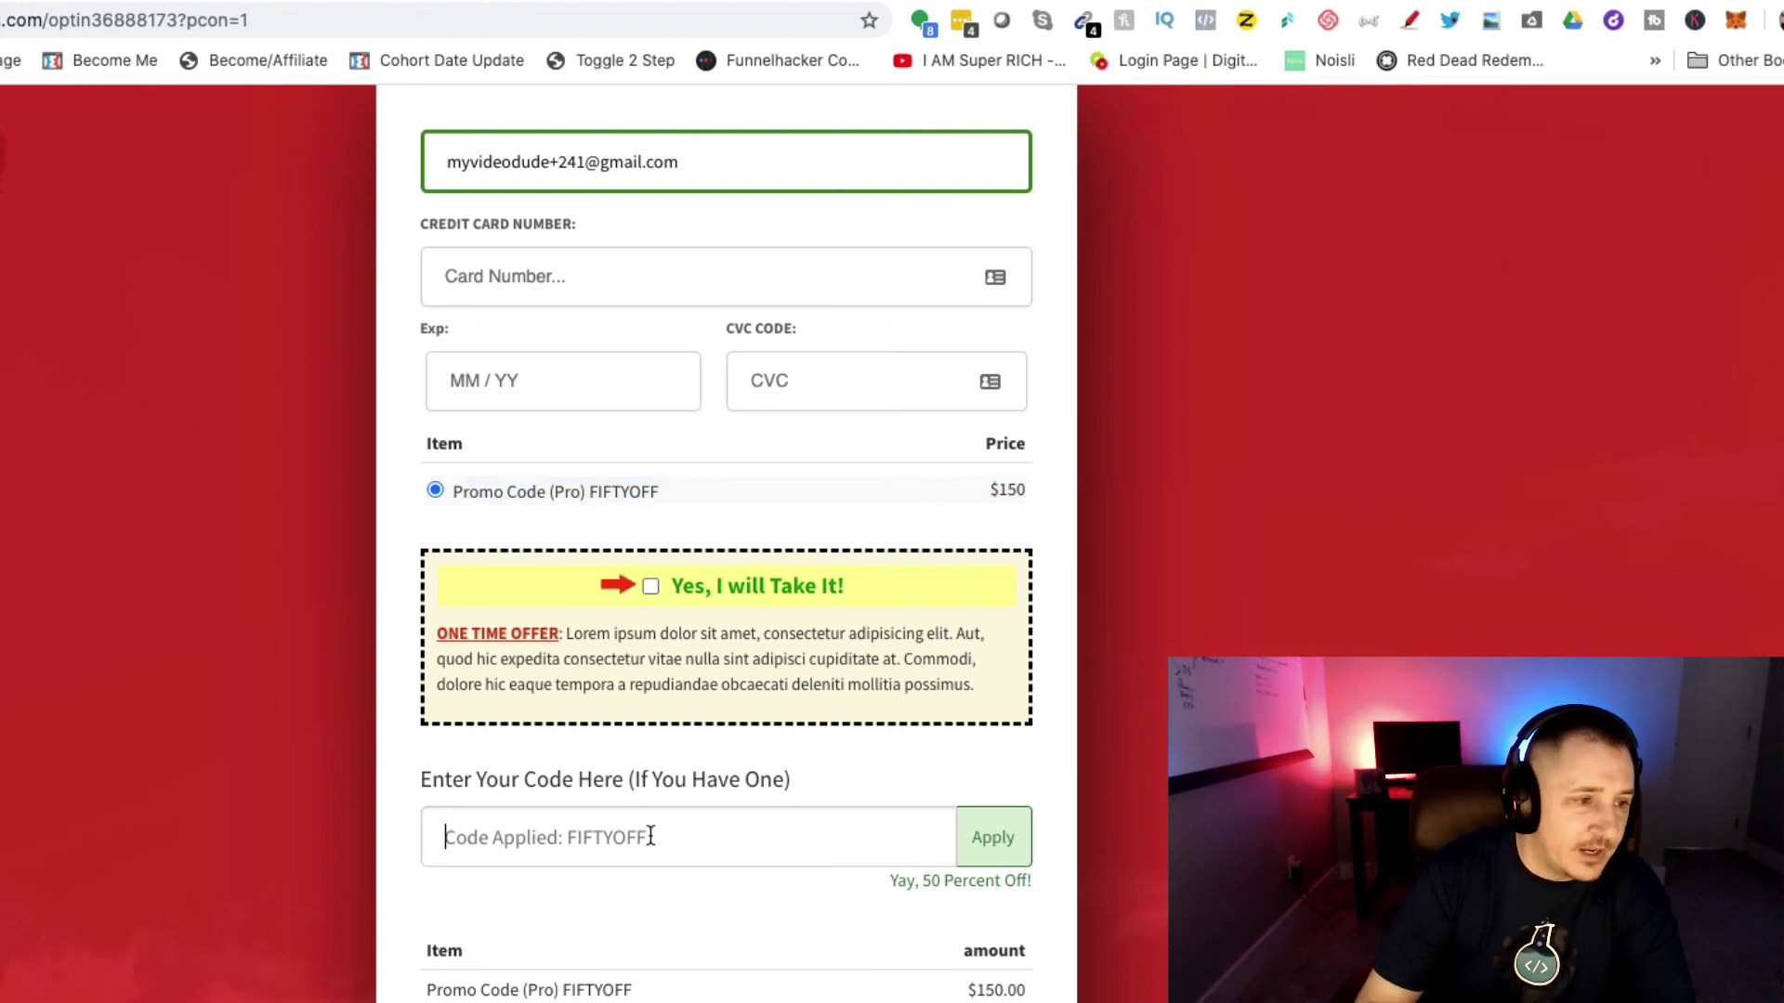
text(BEN)
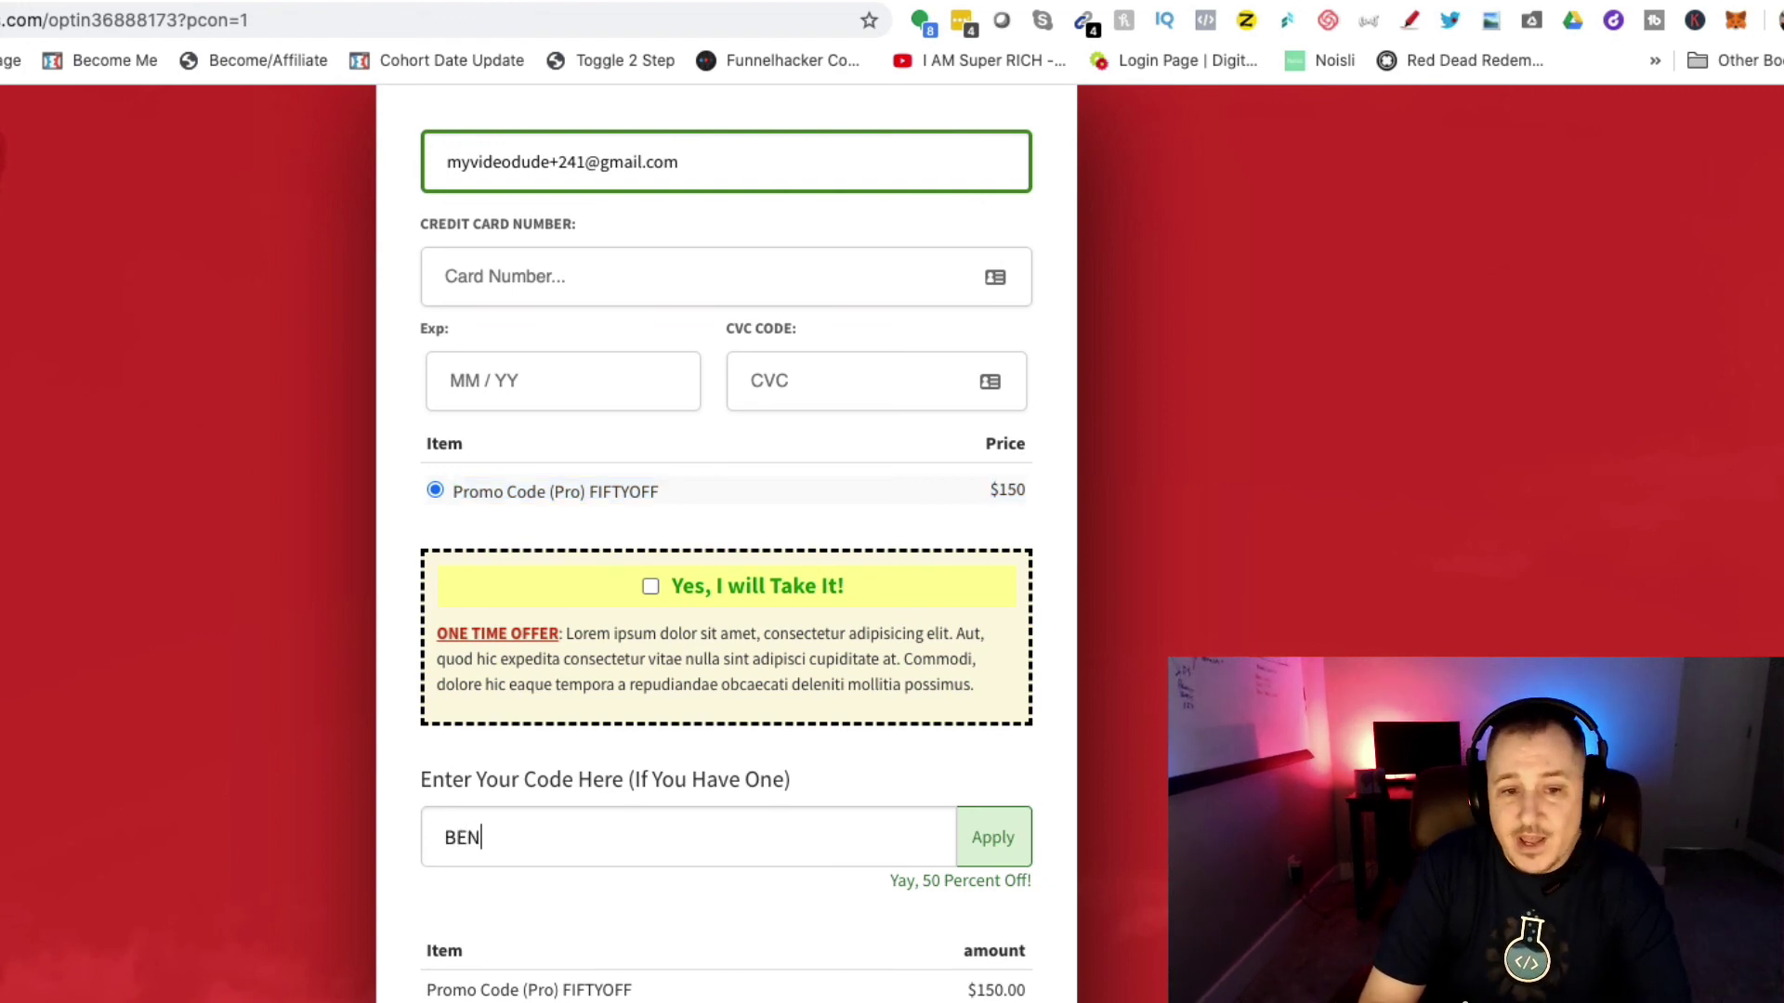
key(Return)
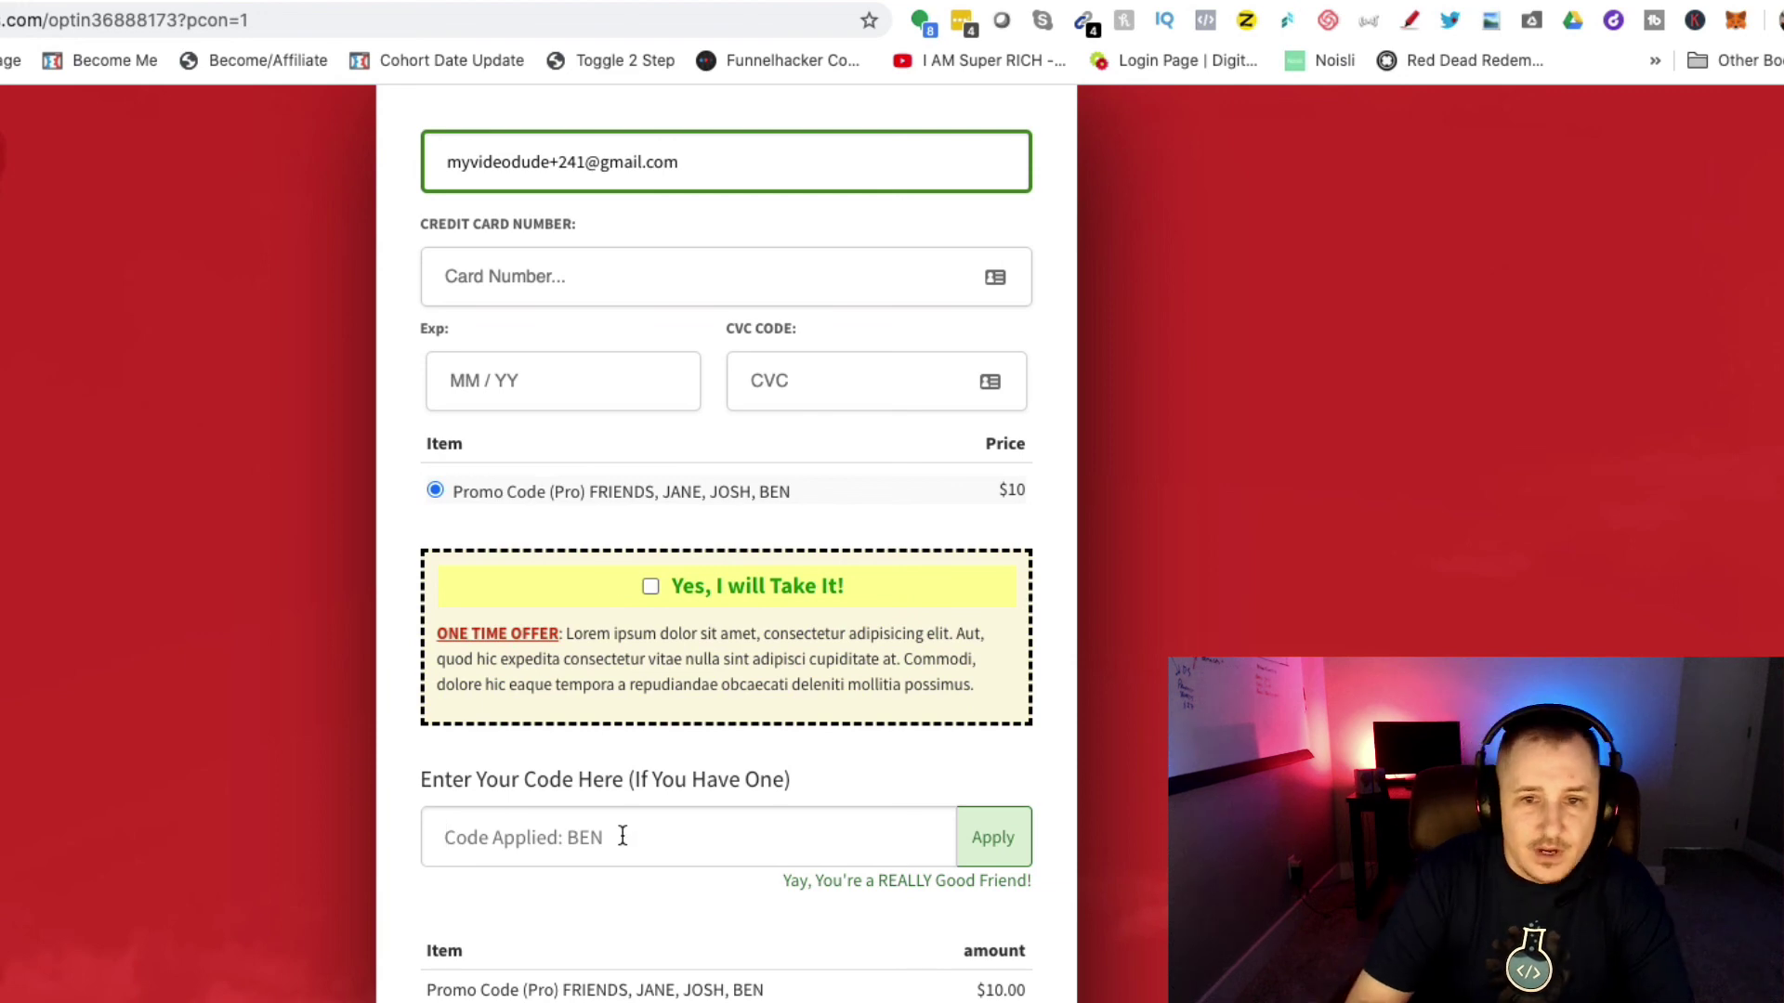
text(JOSH)
key(Return)
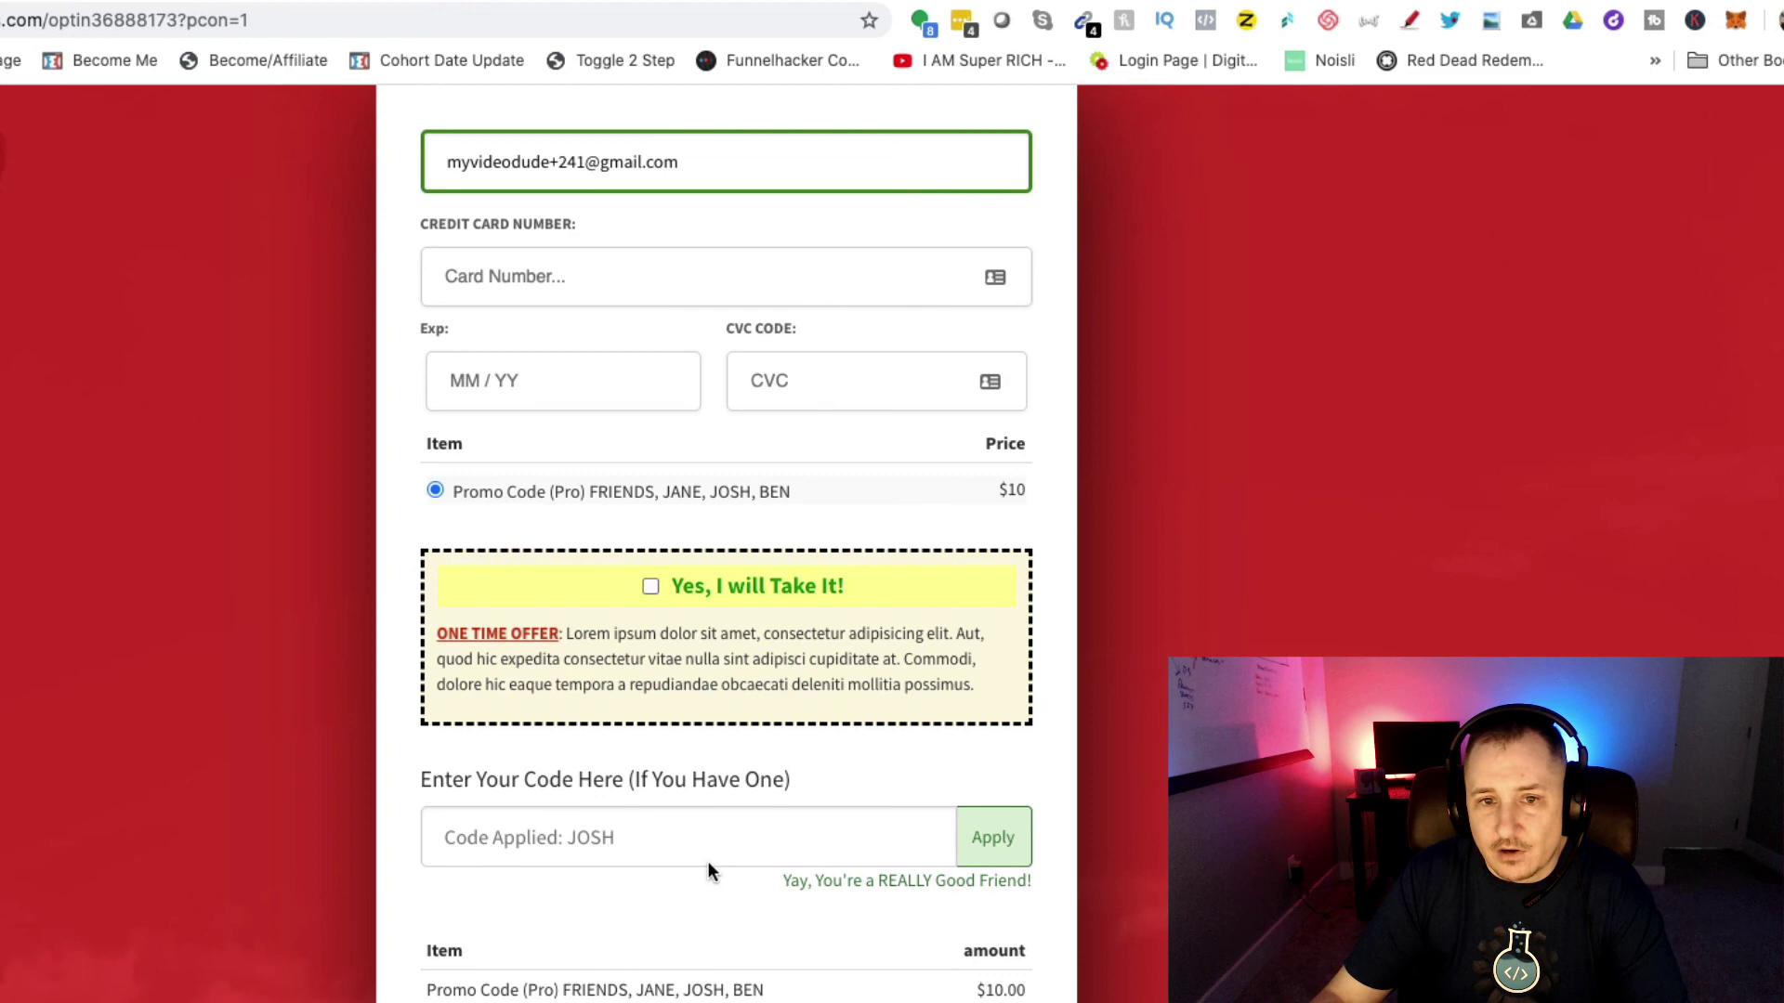
text(JANE)
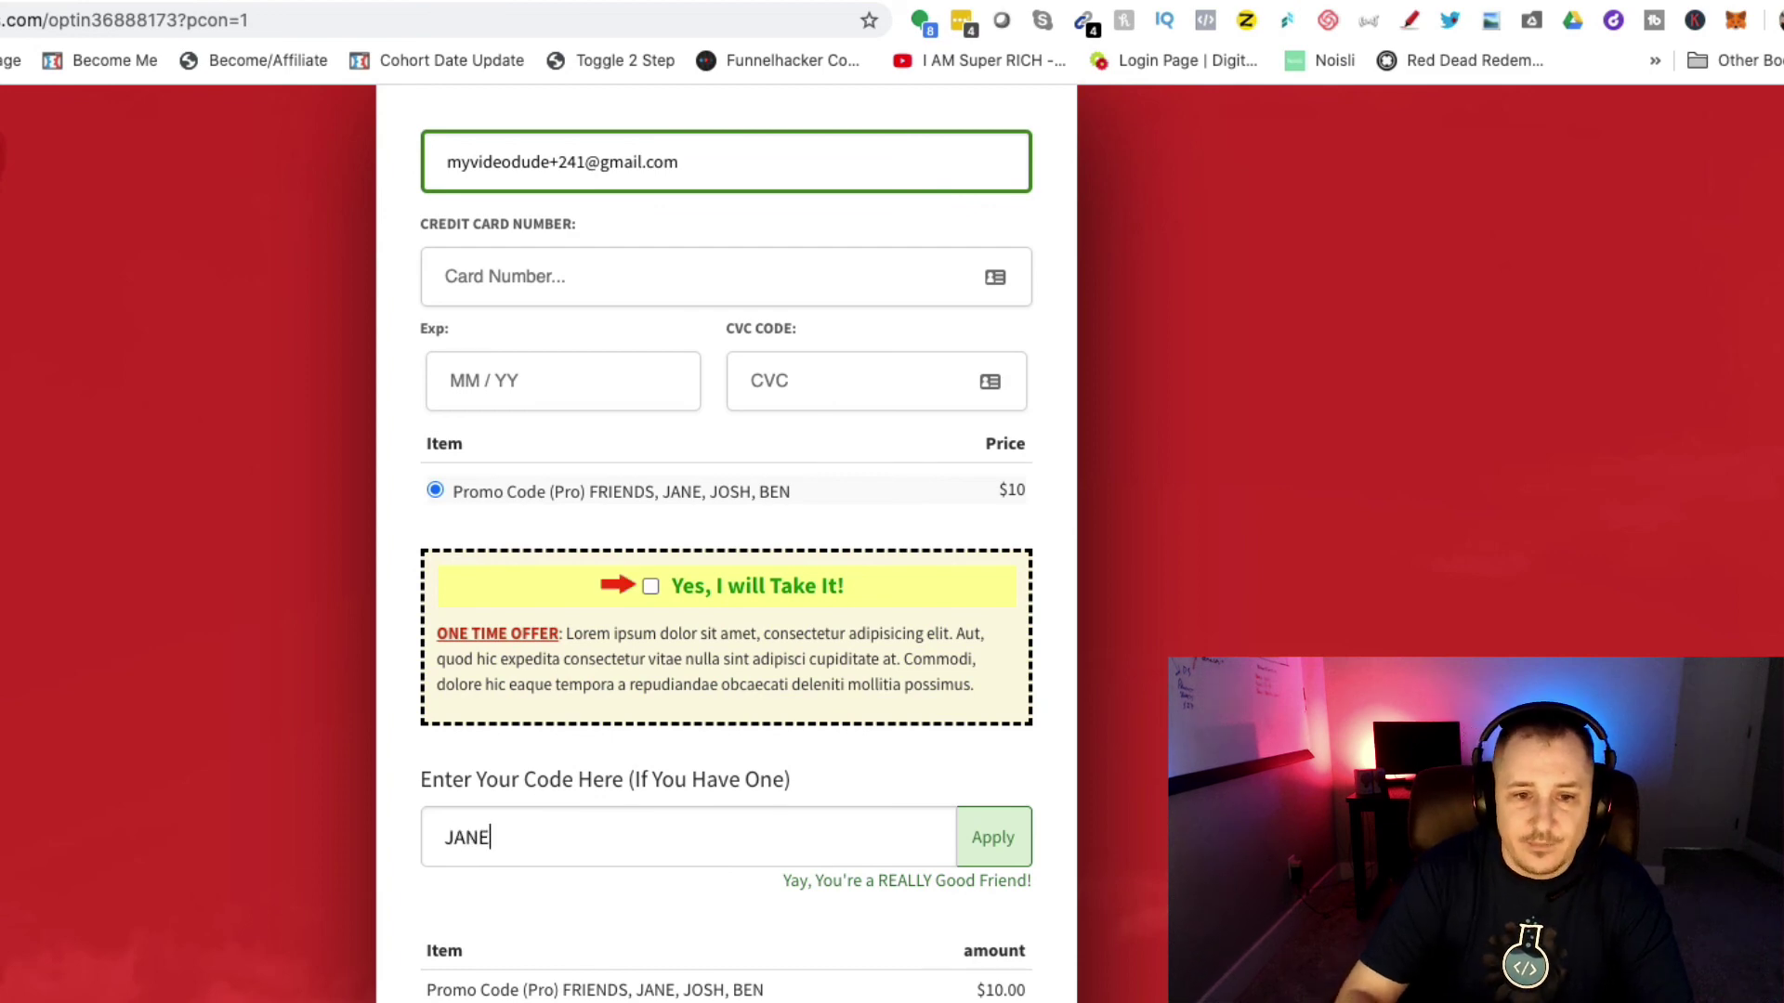
key(Return)
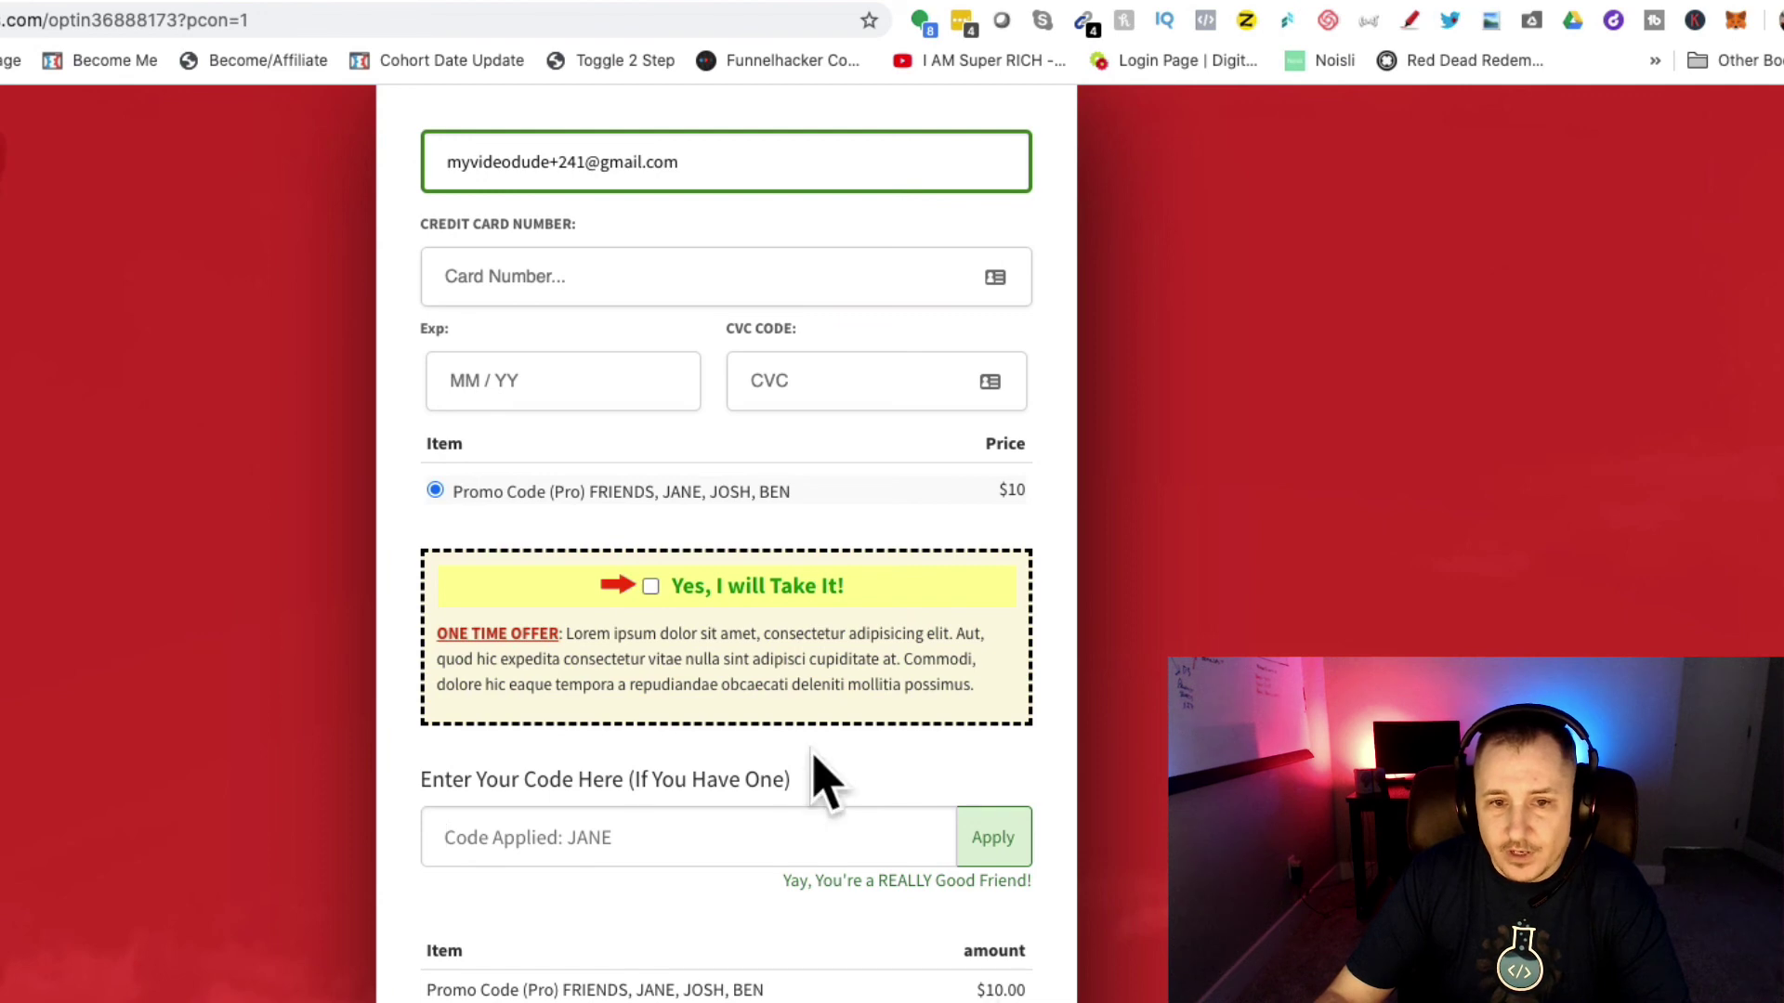
click(650, 586)
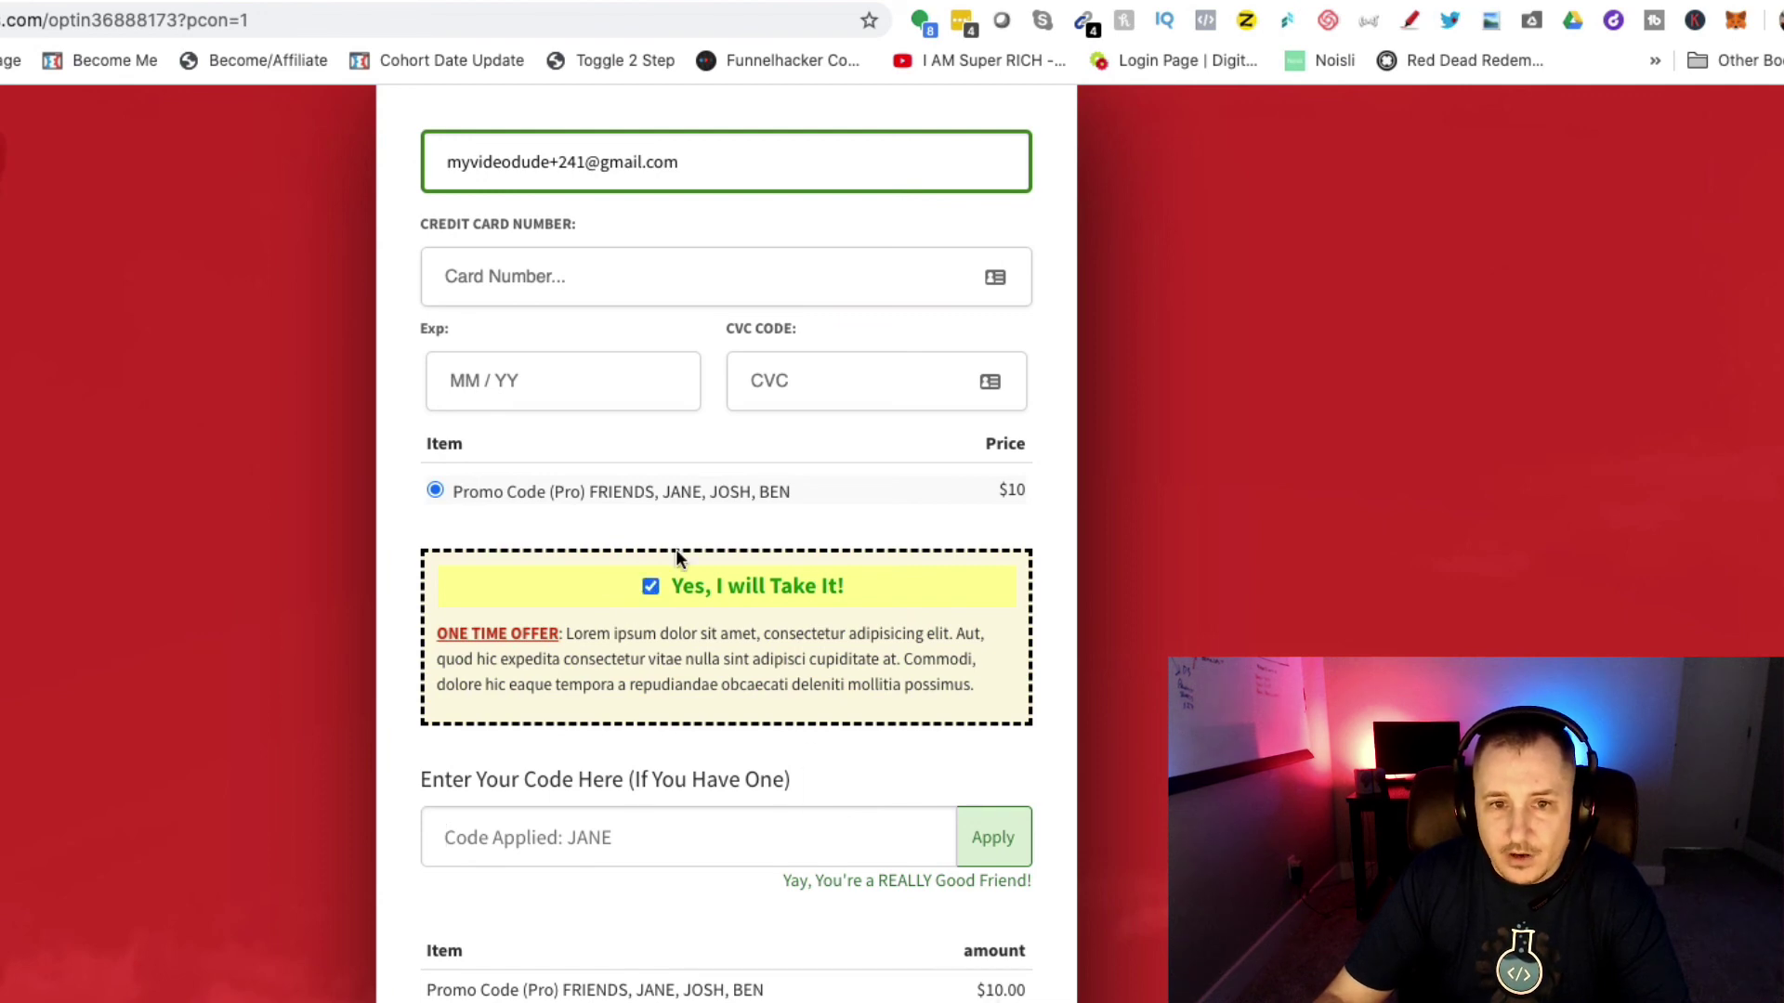
click(651, 587)
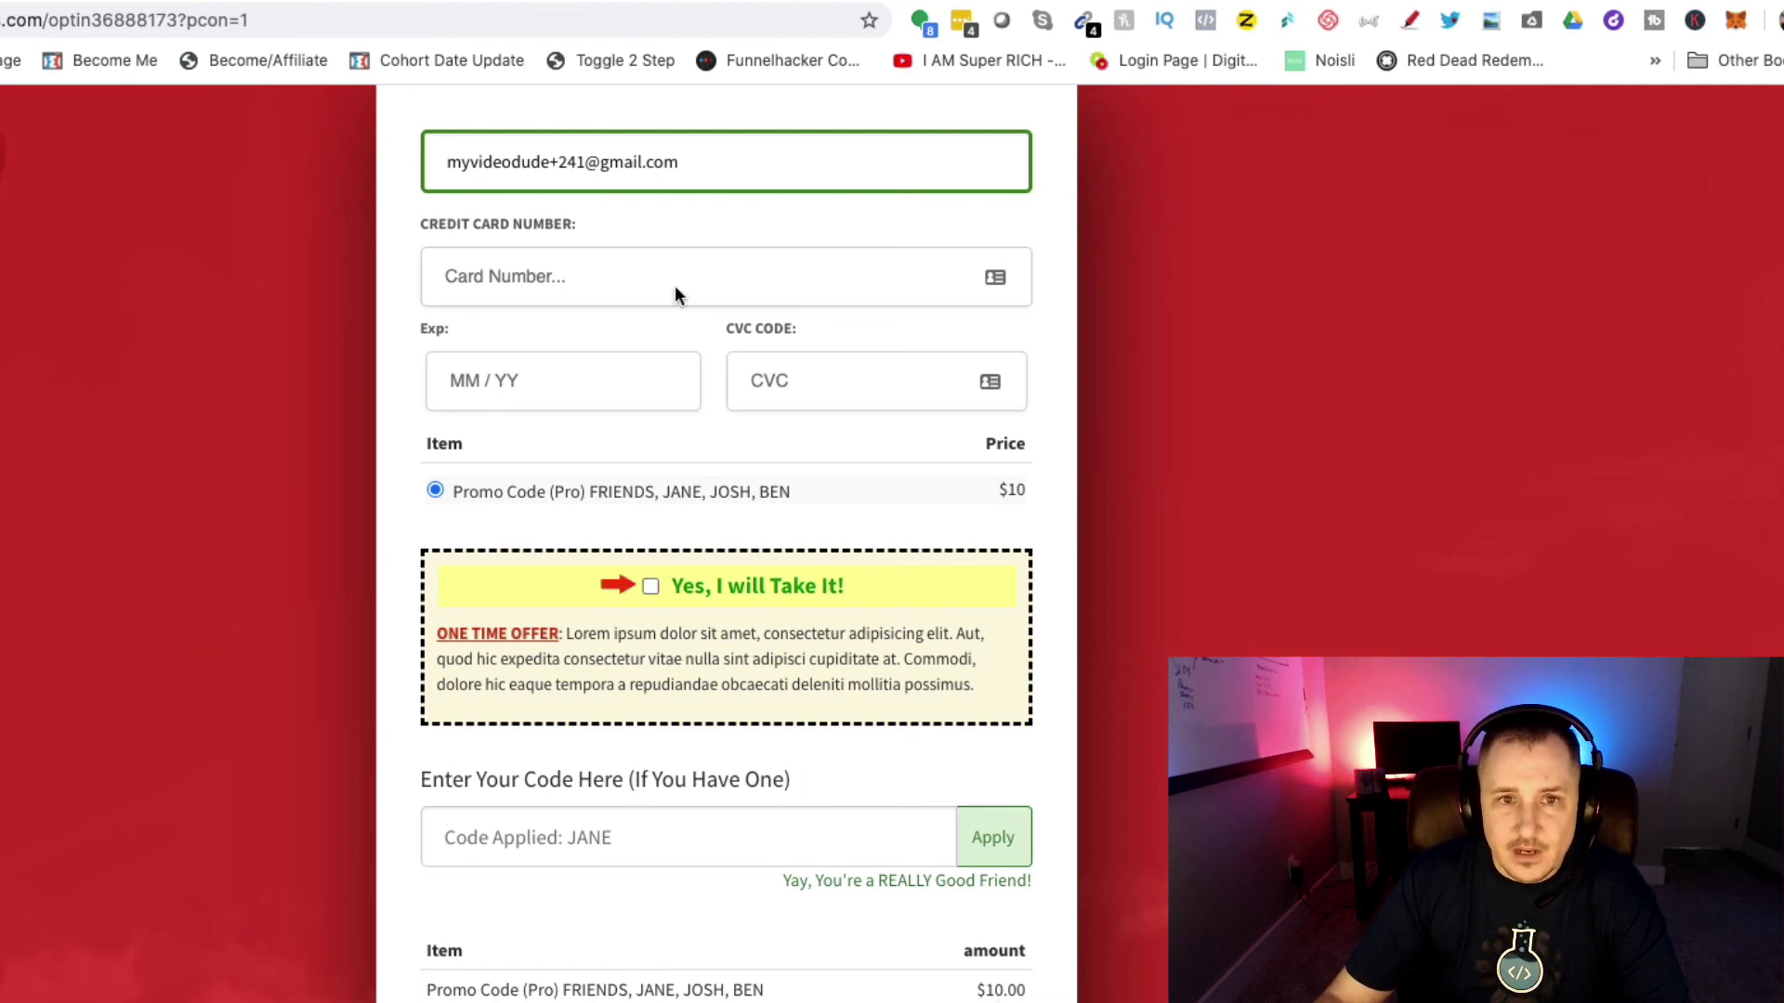
- Append &promo=FIFTYOFF to the page URL after pcon=1 and reload to preset FIFTYOFF
click(322, 20)
click(321, 20)
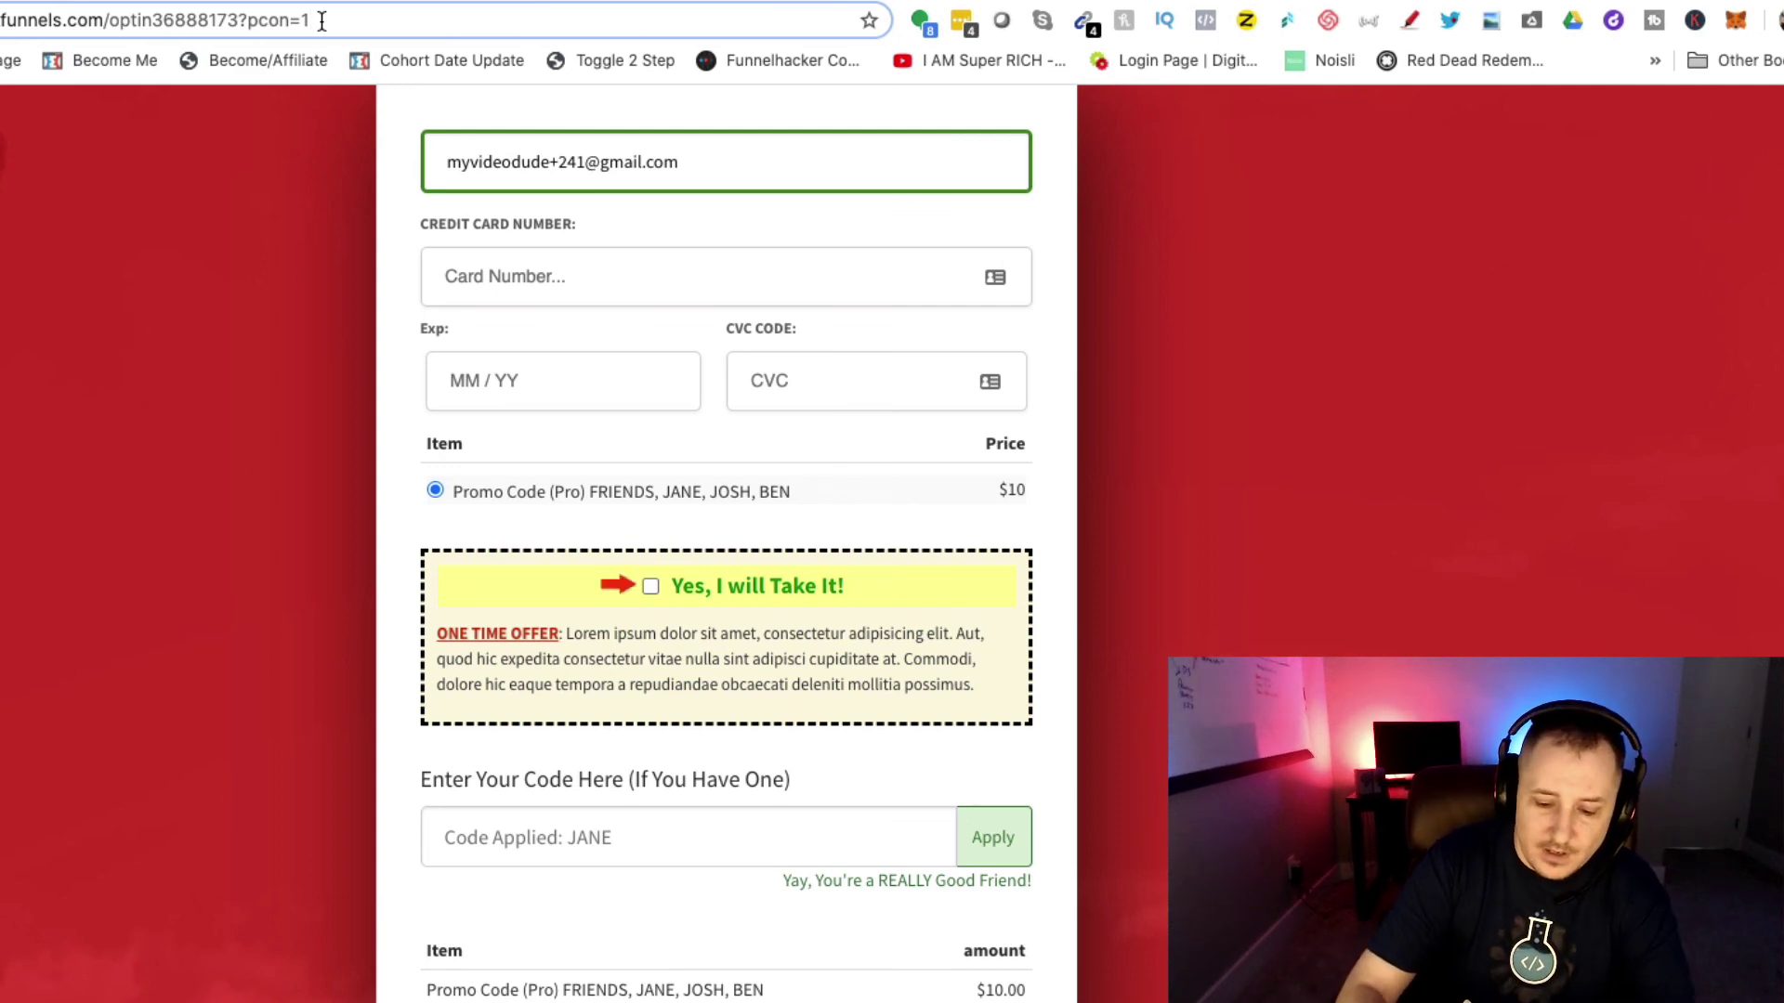
text(&promo=FIFTYOFF)
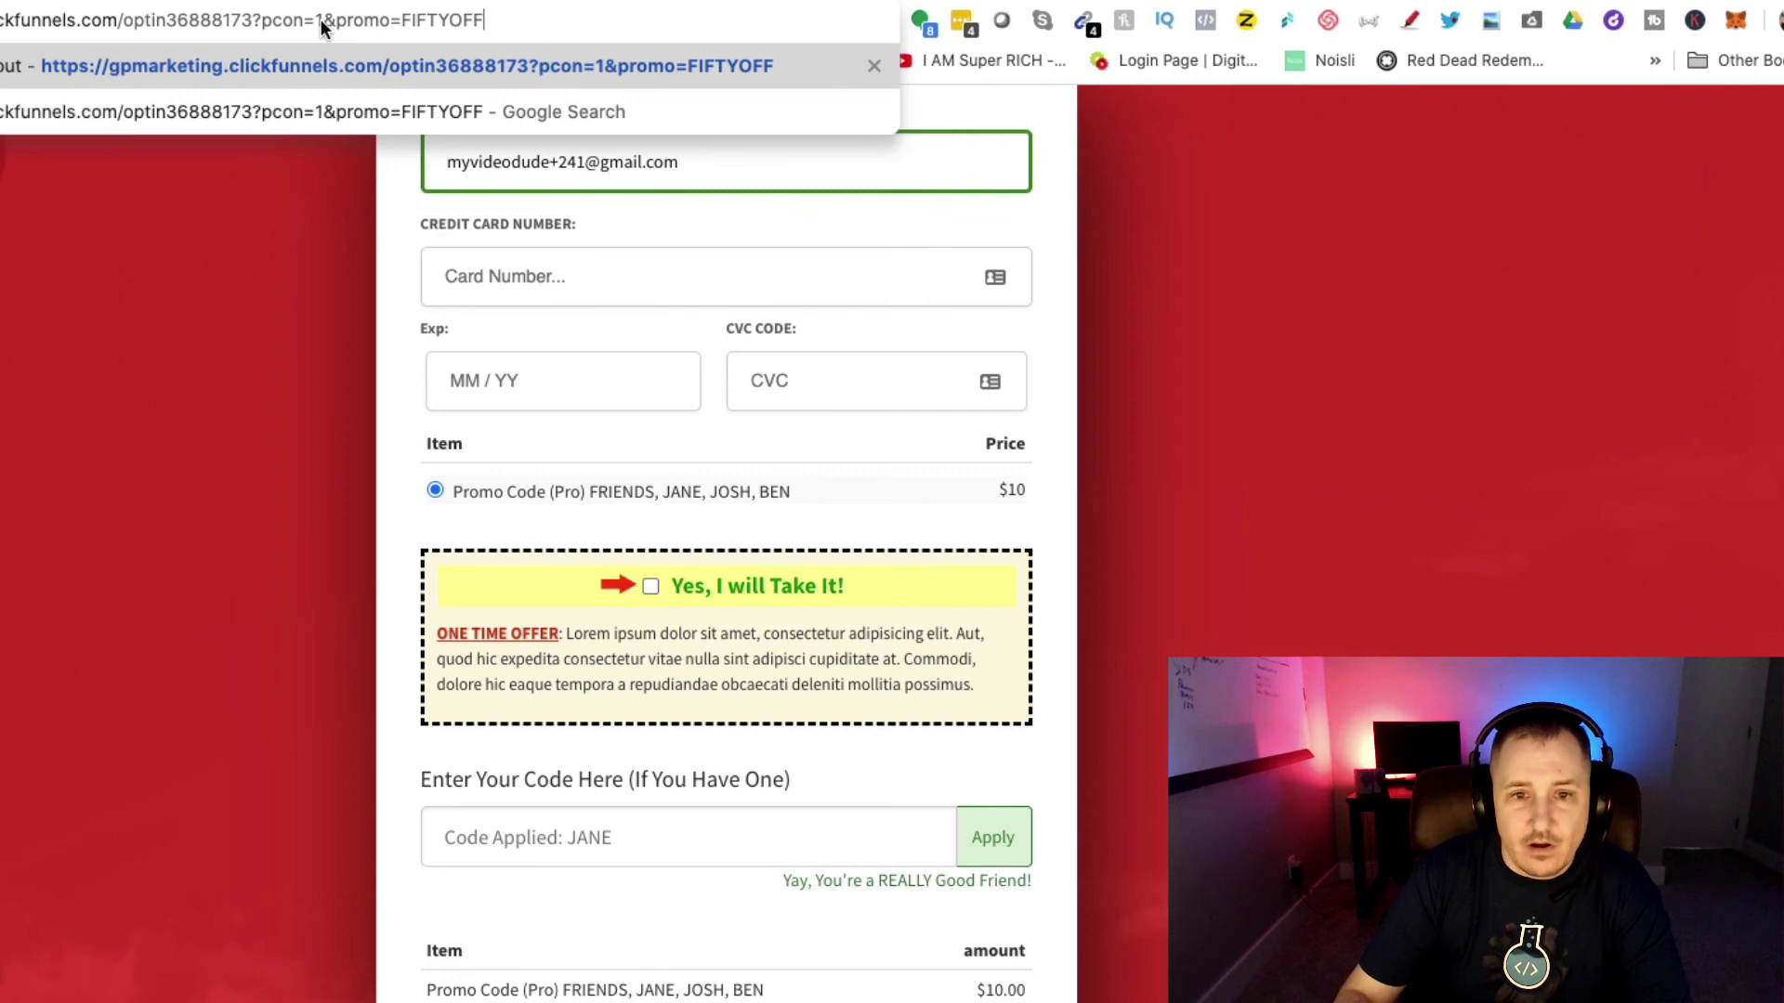
key(Return)
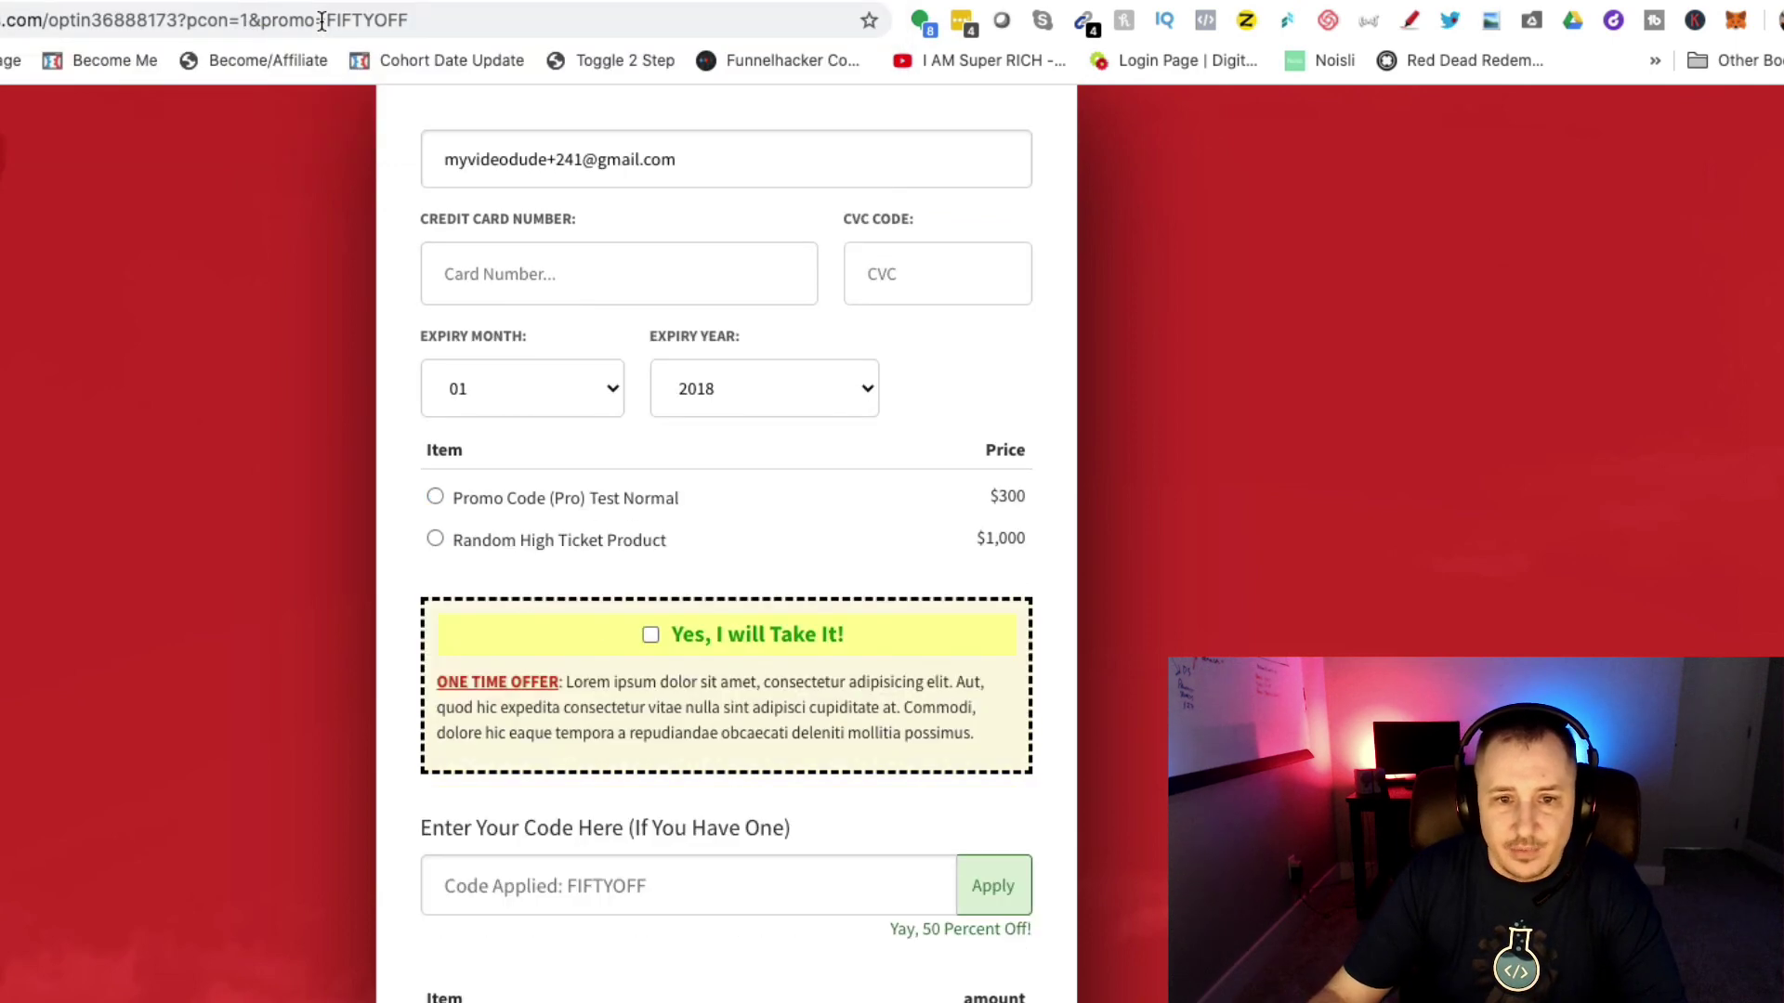